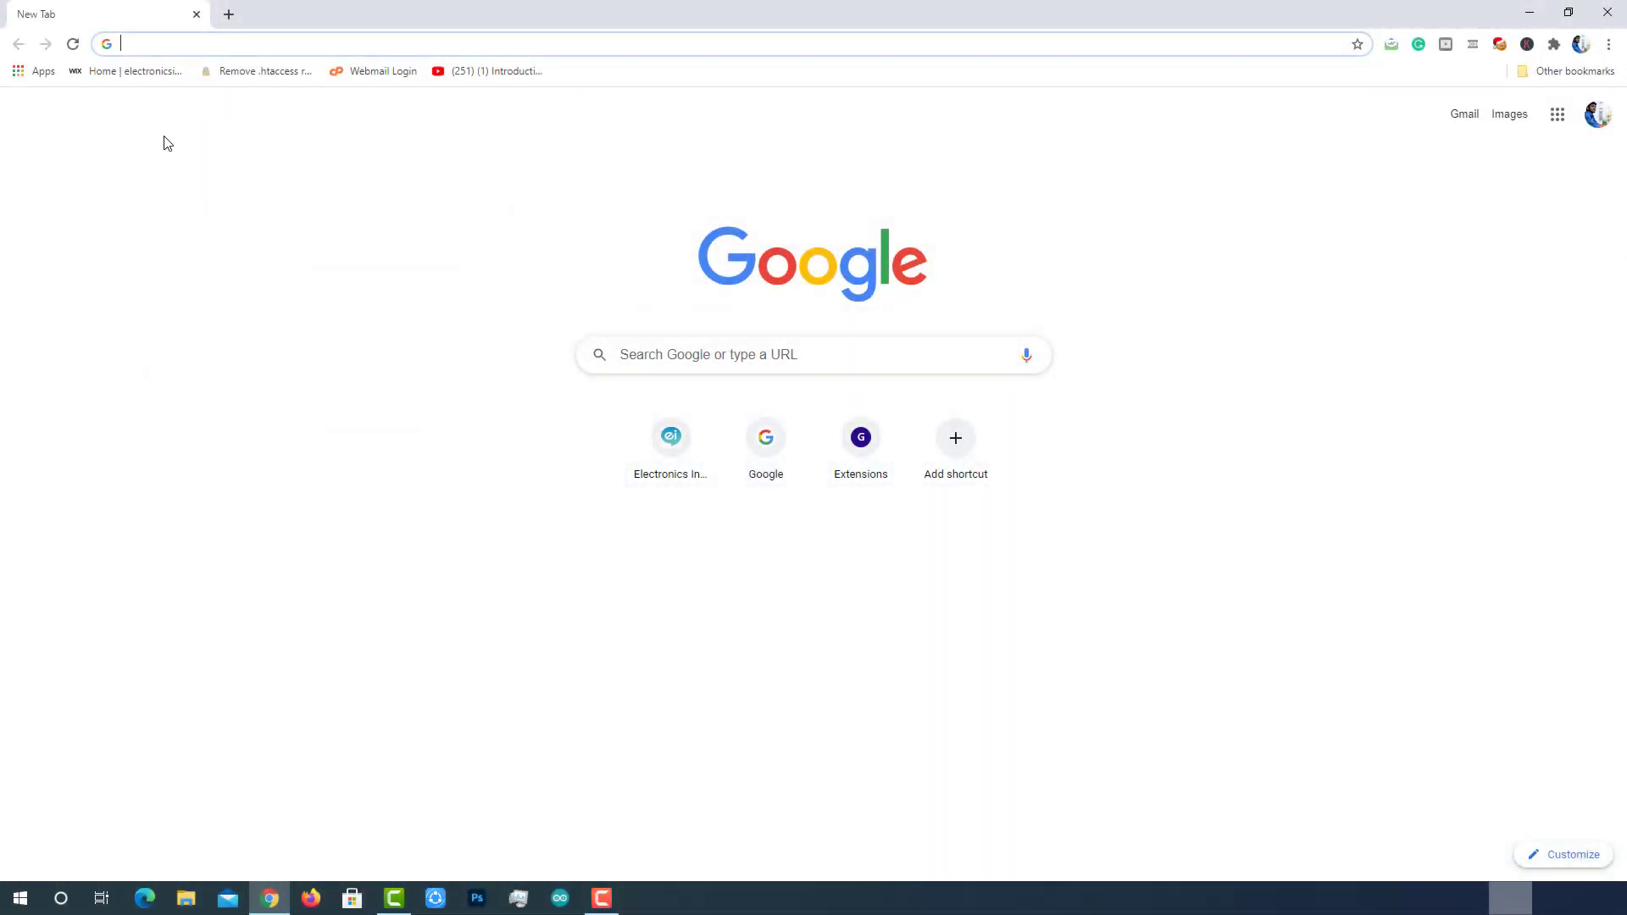
Go to pcbway.com and open the Christmas sale banner's coupon page ($5–$200) in a new tab
click(246, 72)
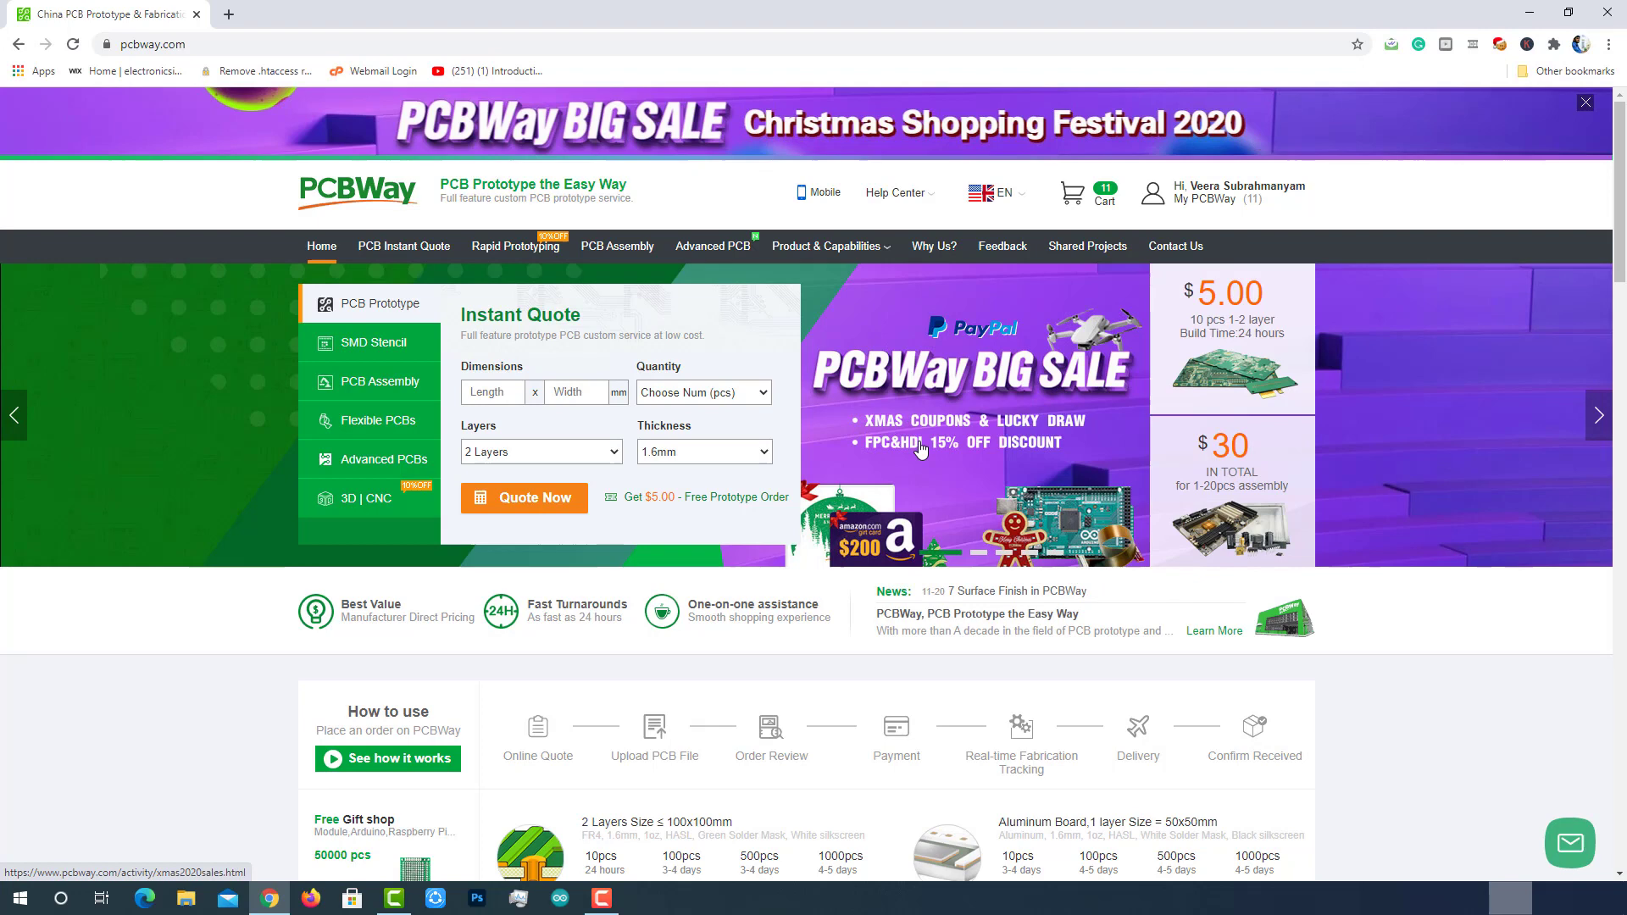
click(919, 380)
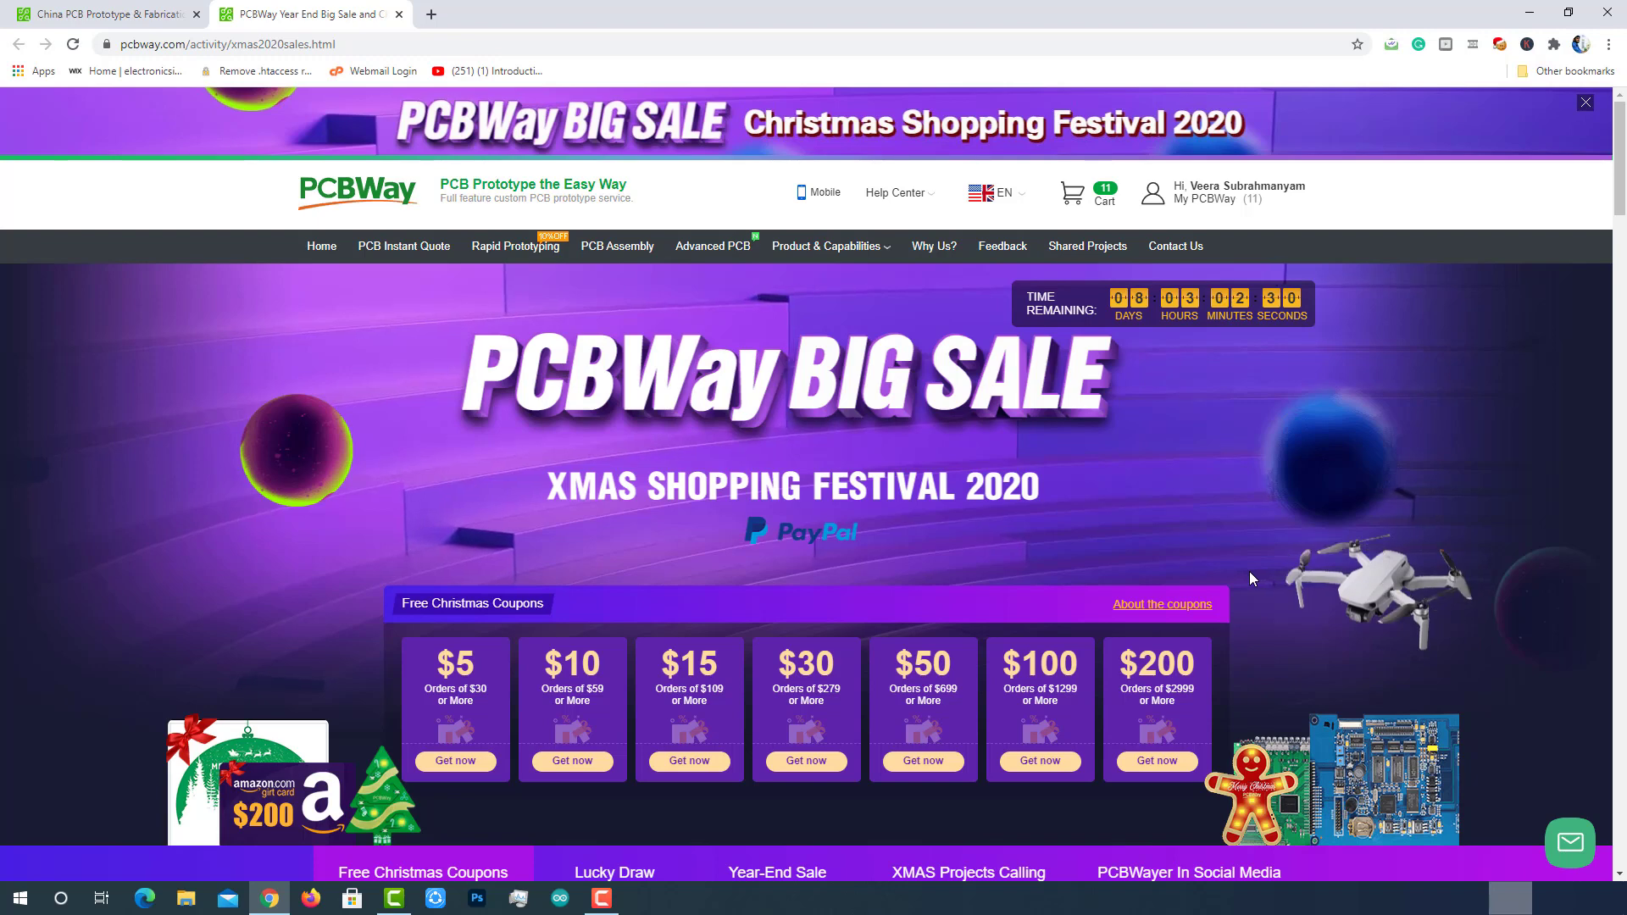
scroll(1250, 575, down, 4)
scroll(1416, 582, down, 12)
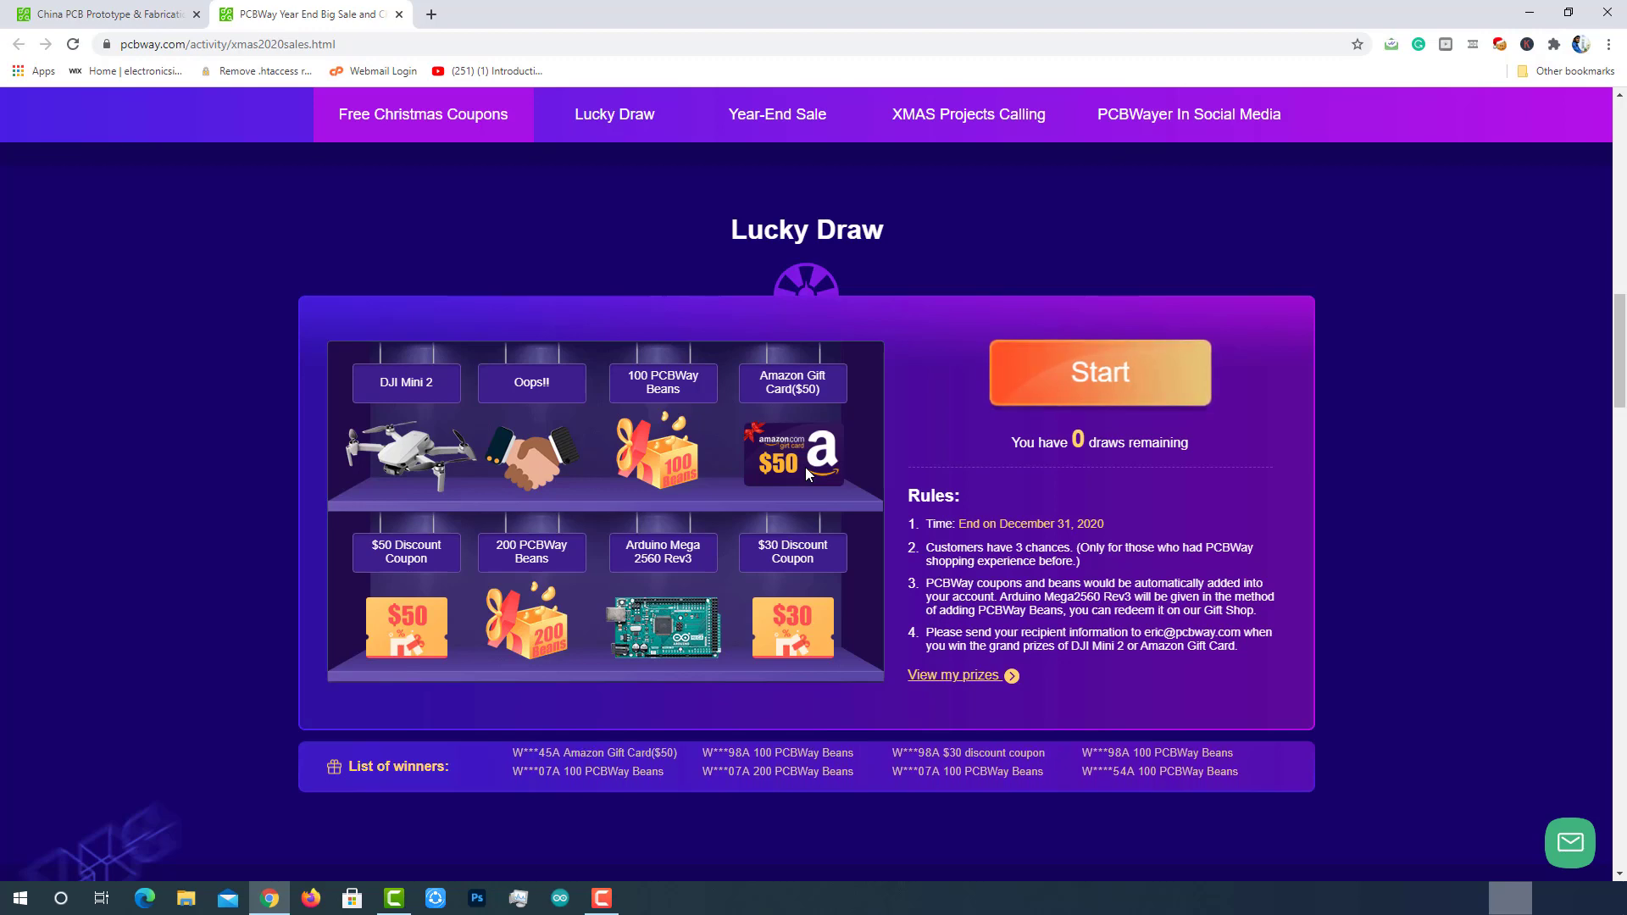
scroll(1411, 485, down, 9)
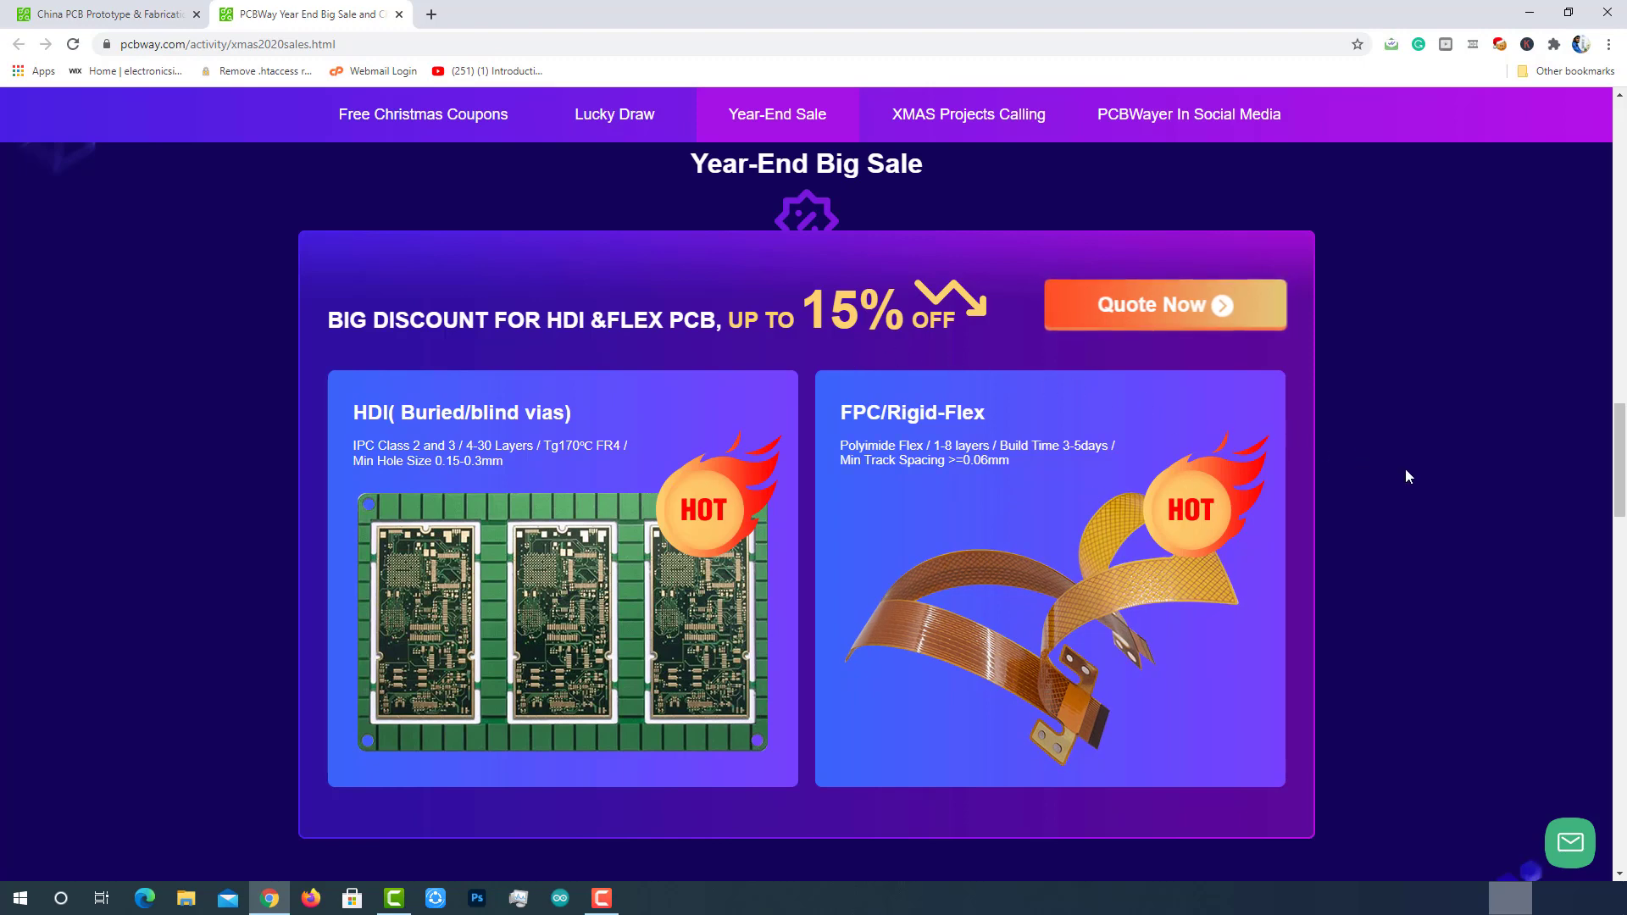
scroll(1416, 476, down, 2)
scroll(1417, 481, down, 5)
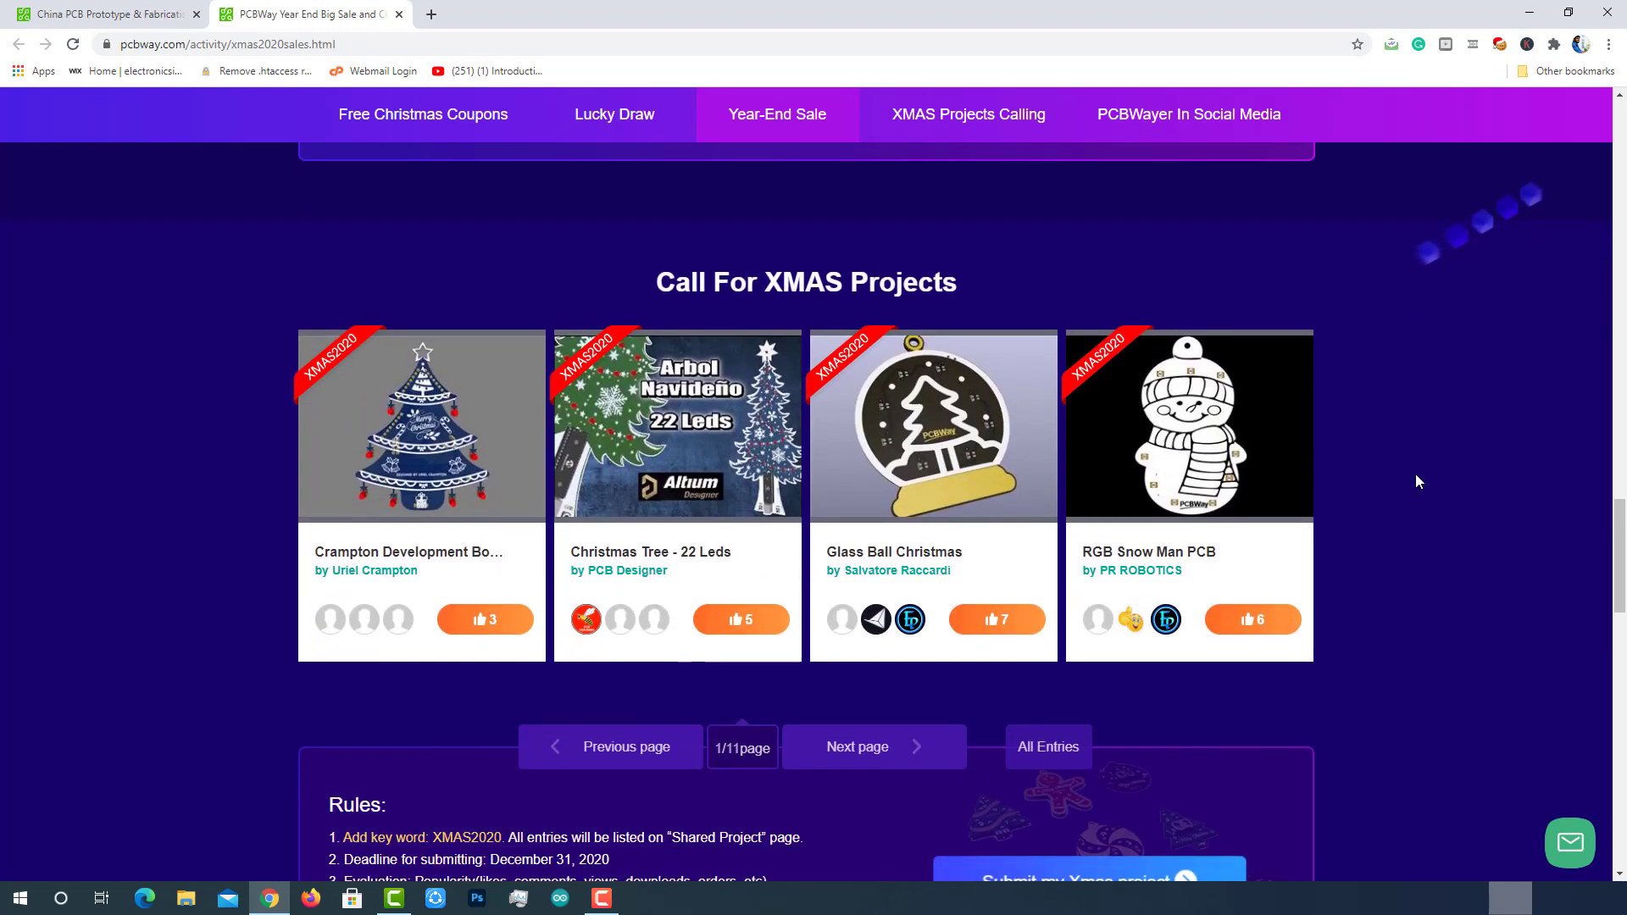
scroll(1417, 482, down, 1)
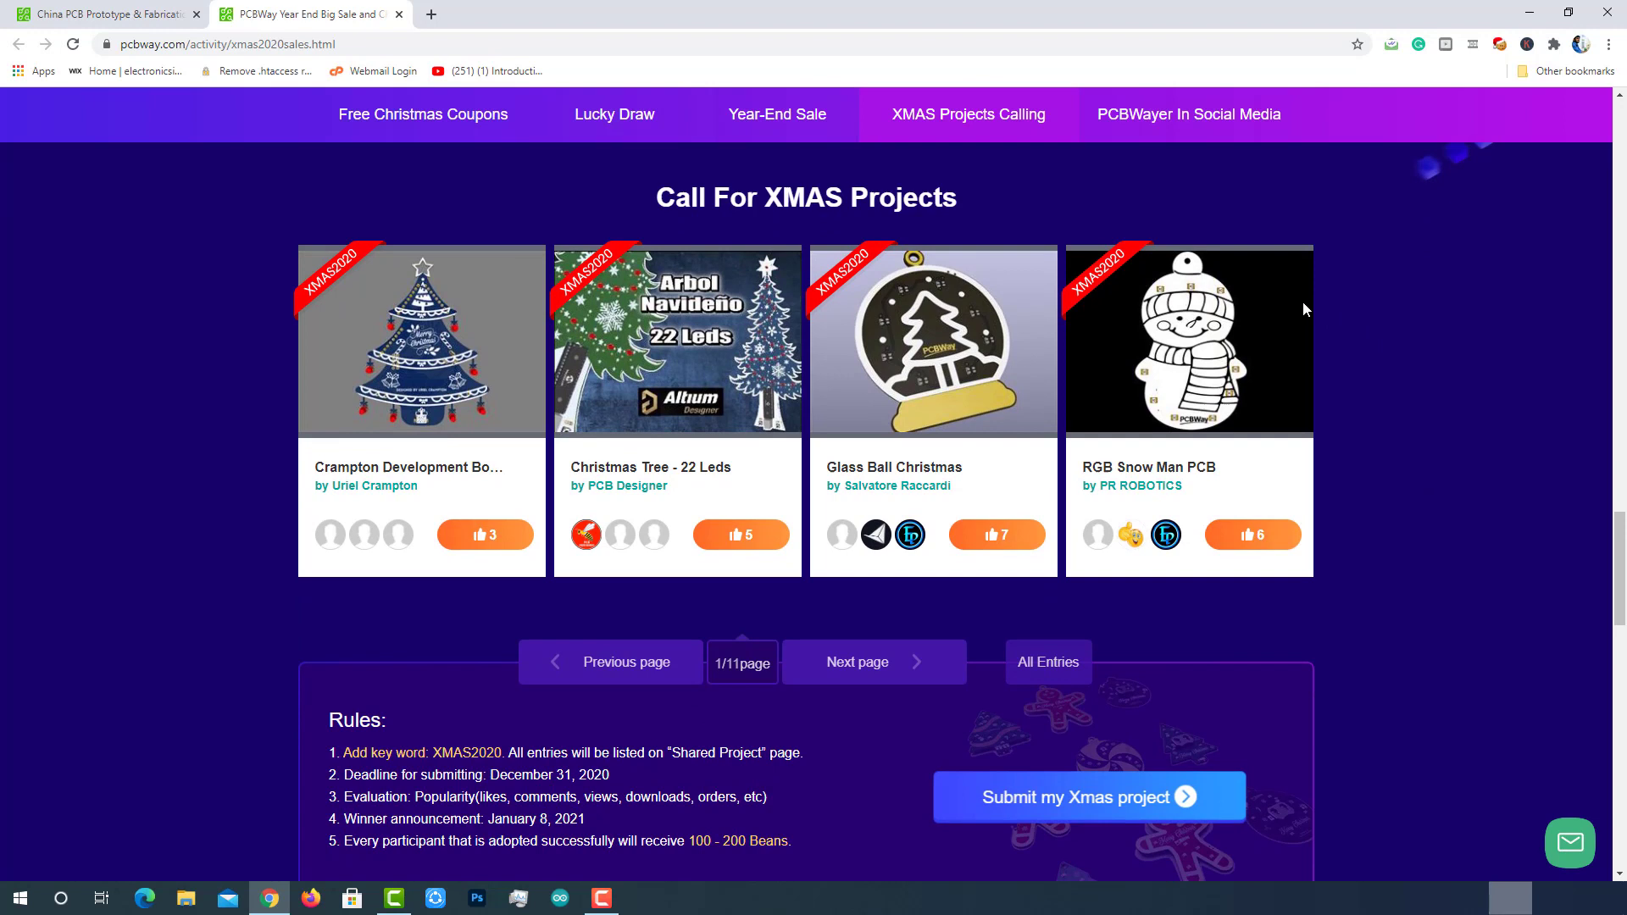
drag(627, 195, 993, 201)
click(994, 200)
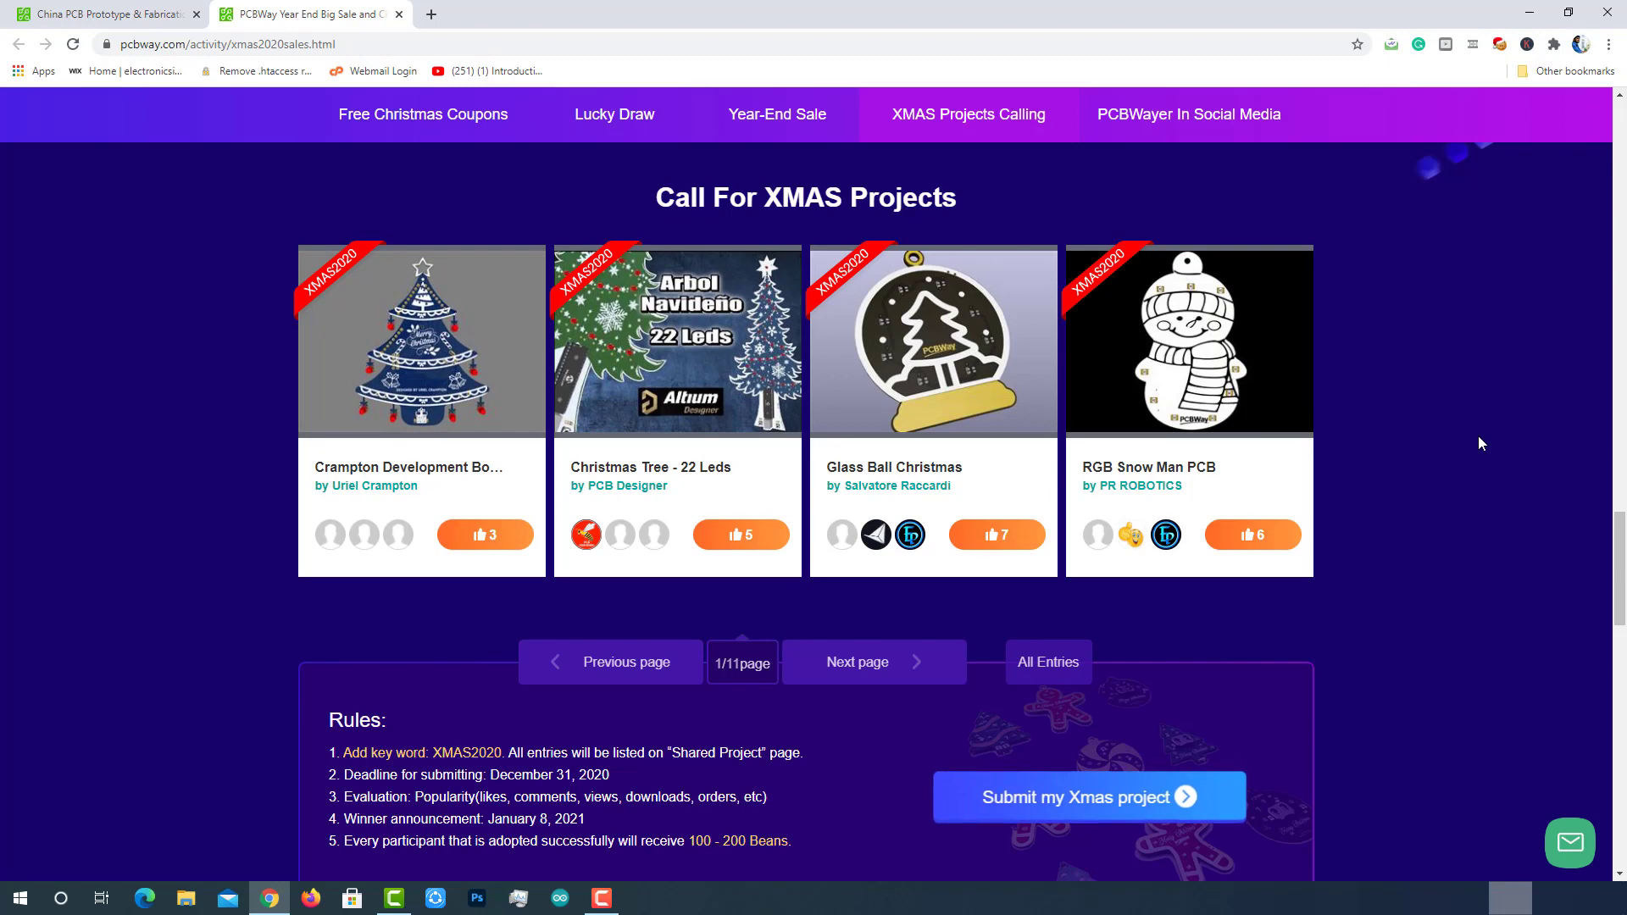
scroll(1478, 437, down, 3)
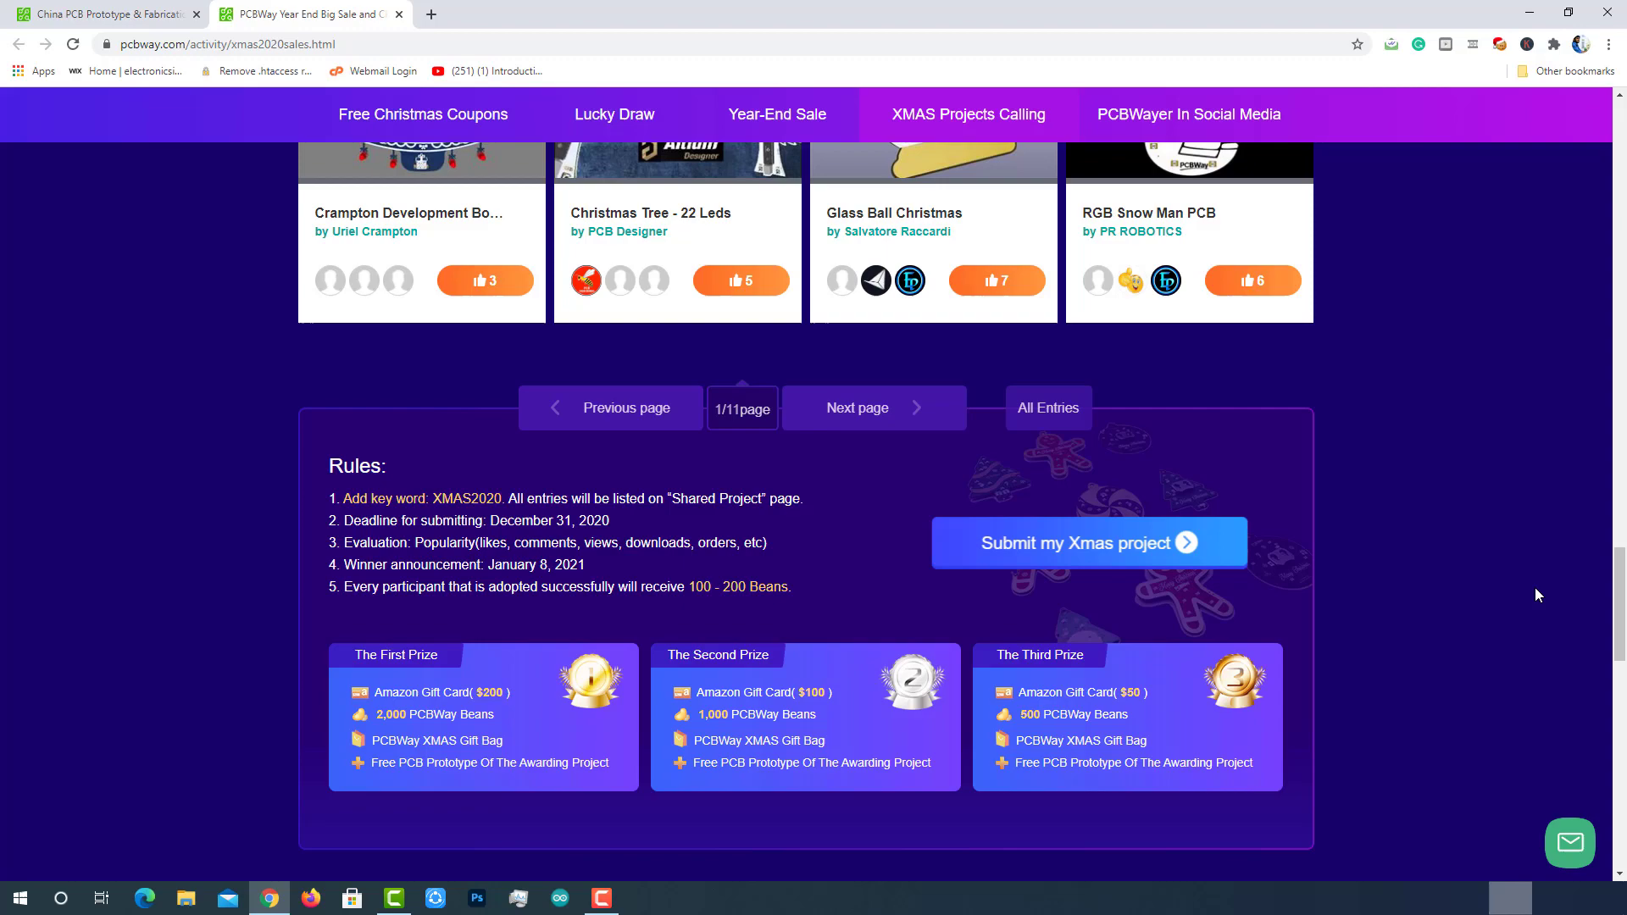
scroll(1536, 593, up, 20)
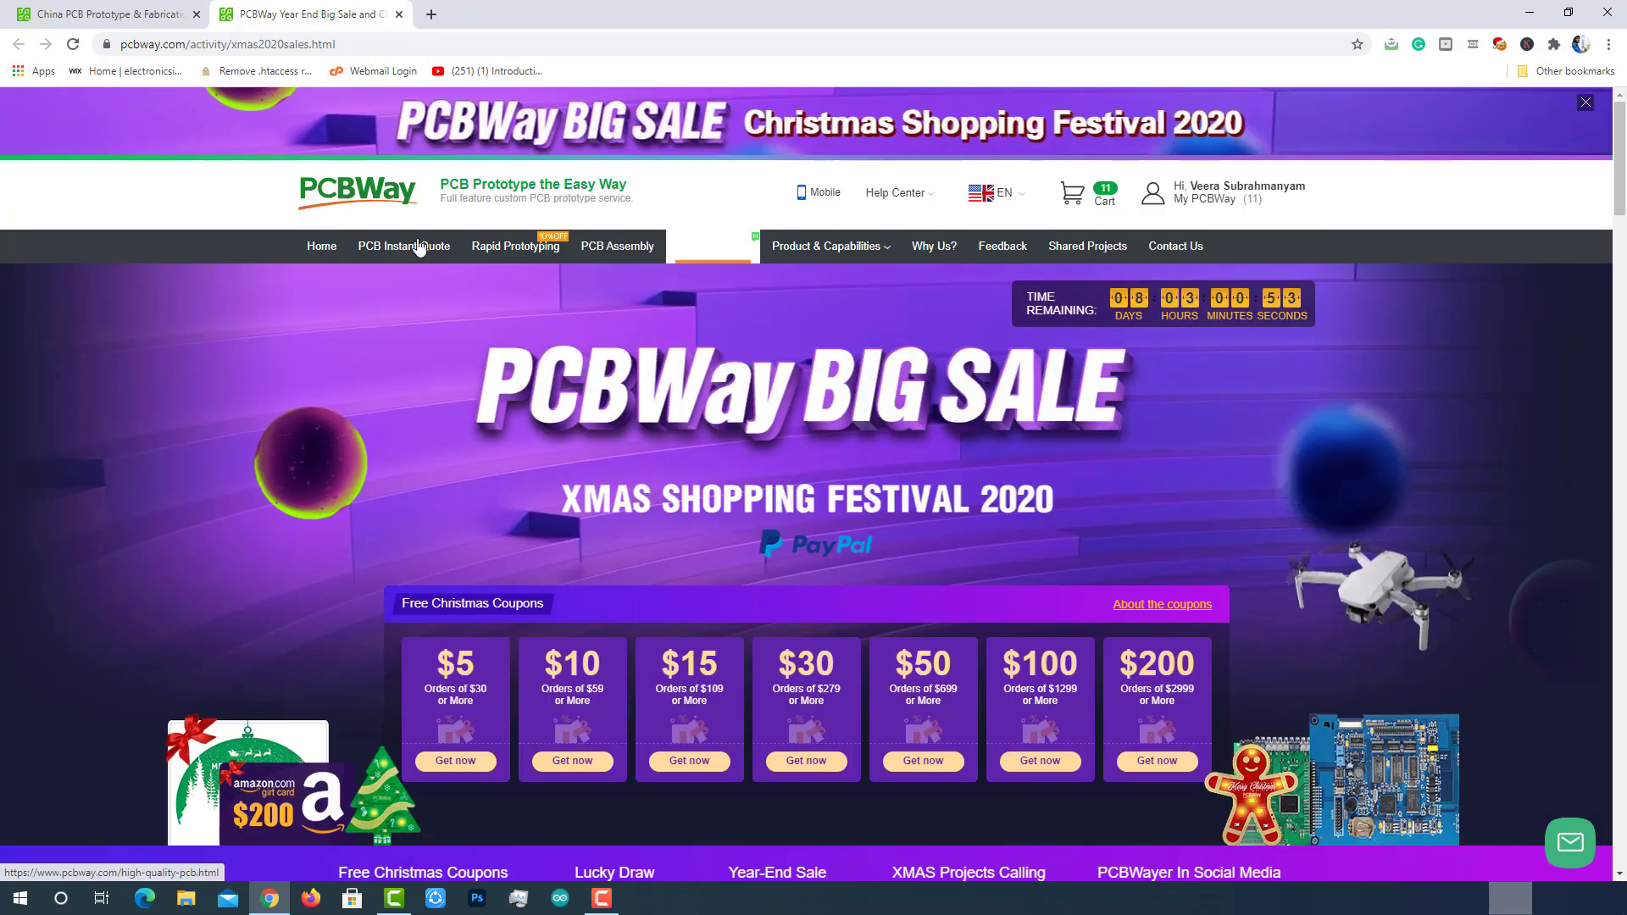
Back on the homepage, get an instant quote for a 160 × 120 mm board, quantity 5
click(419, 247)
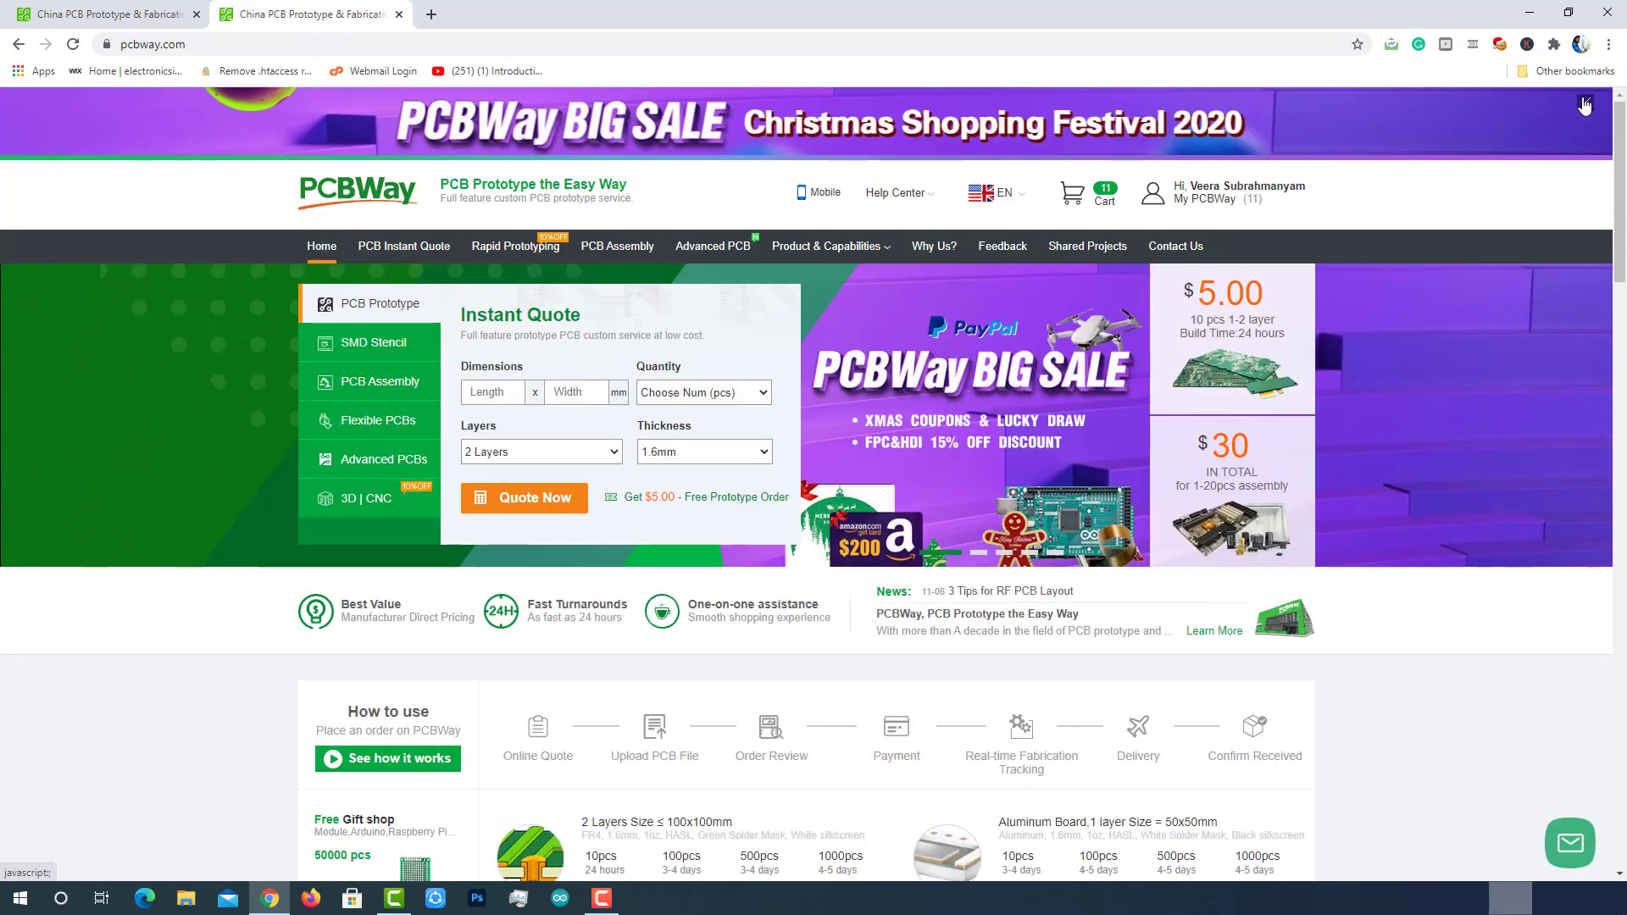
click(1584, 103)
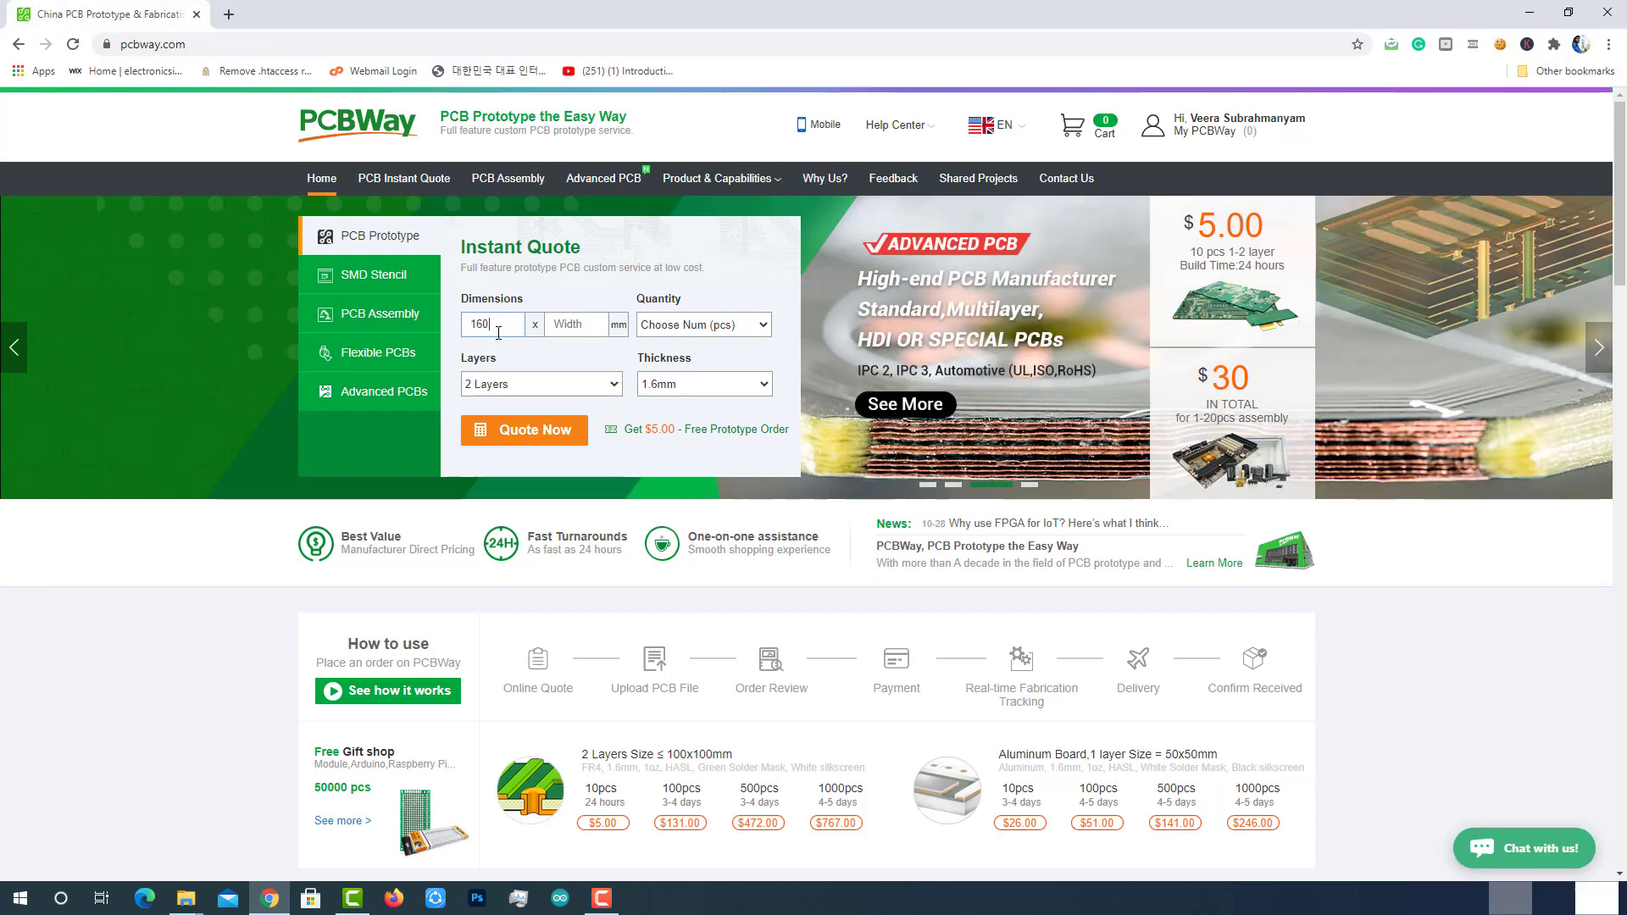
click(575, 325)
text(120)
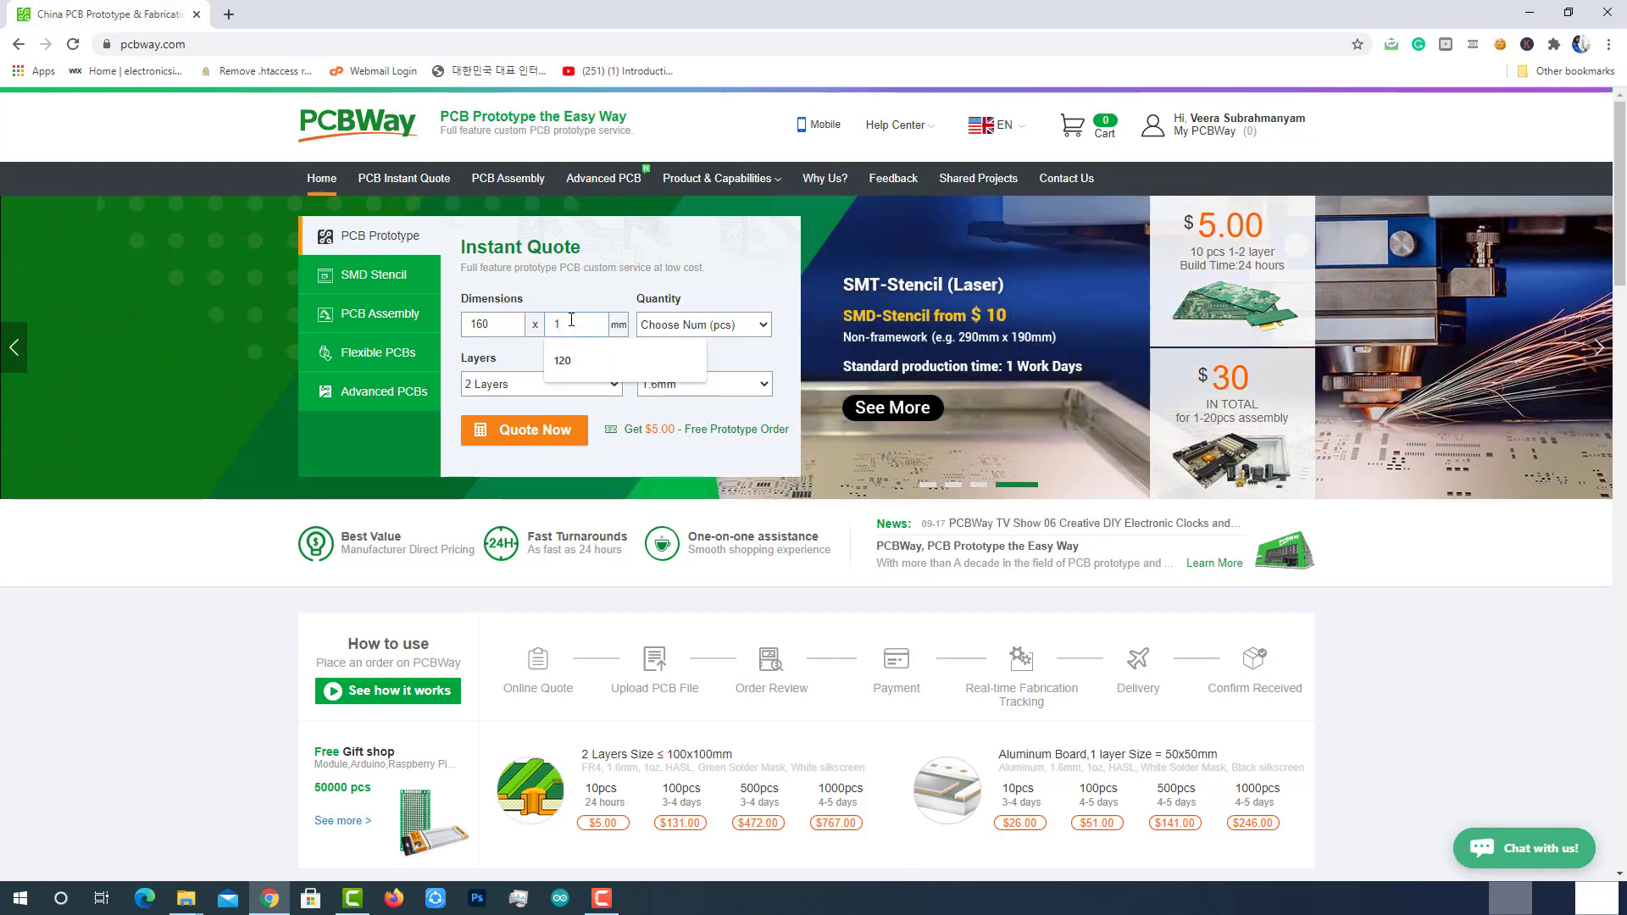
click(710, 327)
click(669, 358)
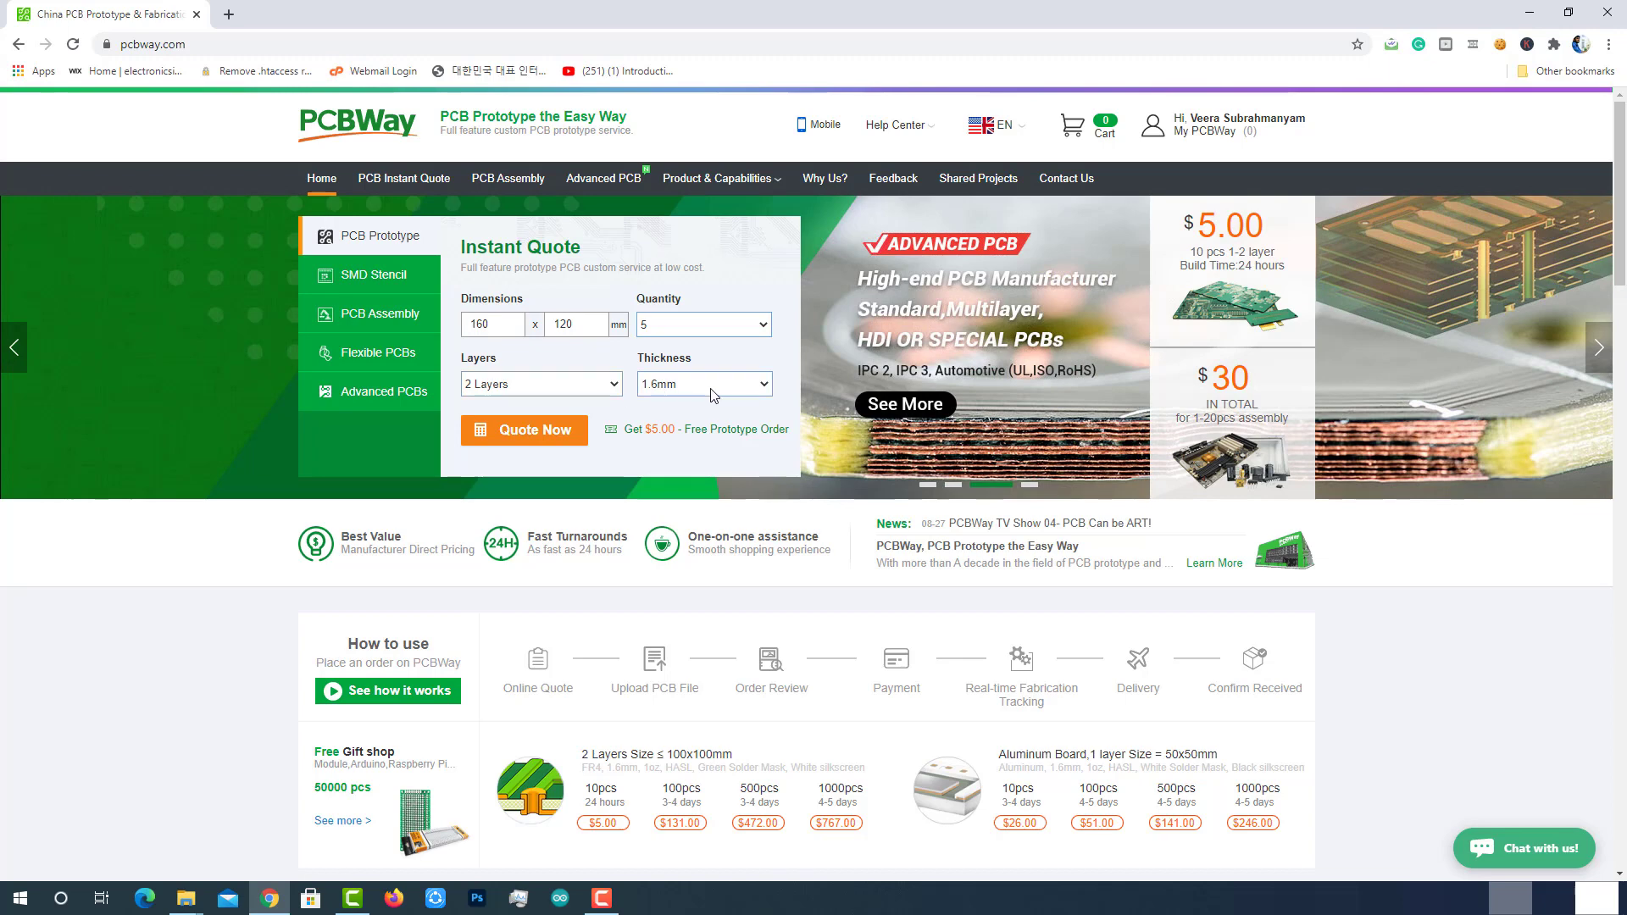
click(528, 432)
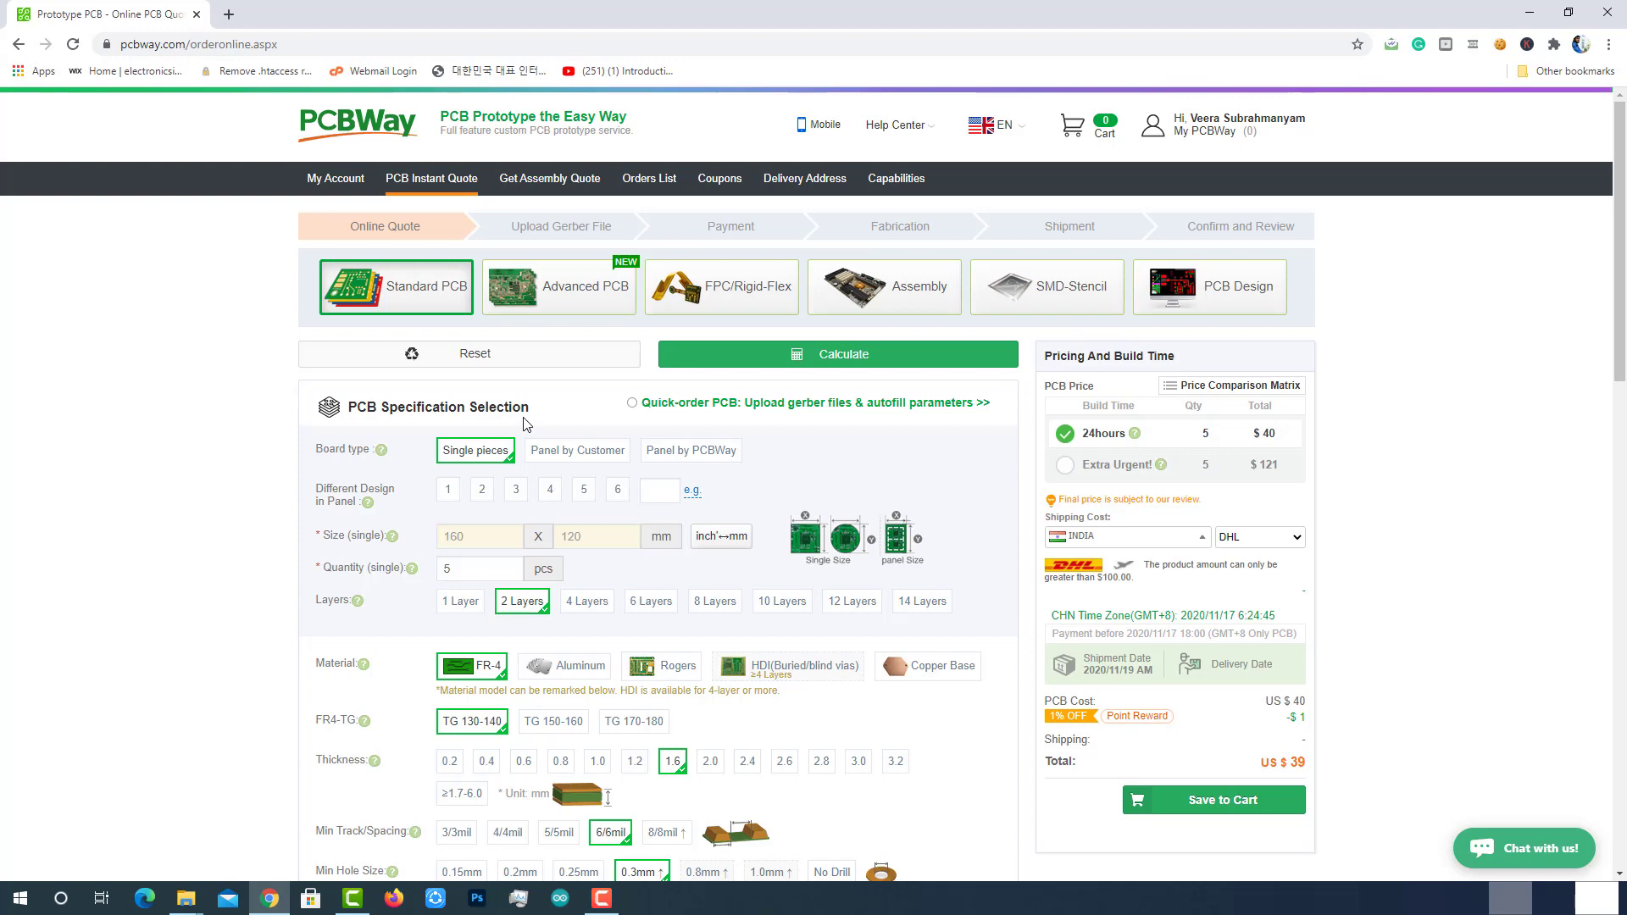
Choose a blue solder mask with white silkscreen and recalculate the price
scroll(612, 421, down, 1)
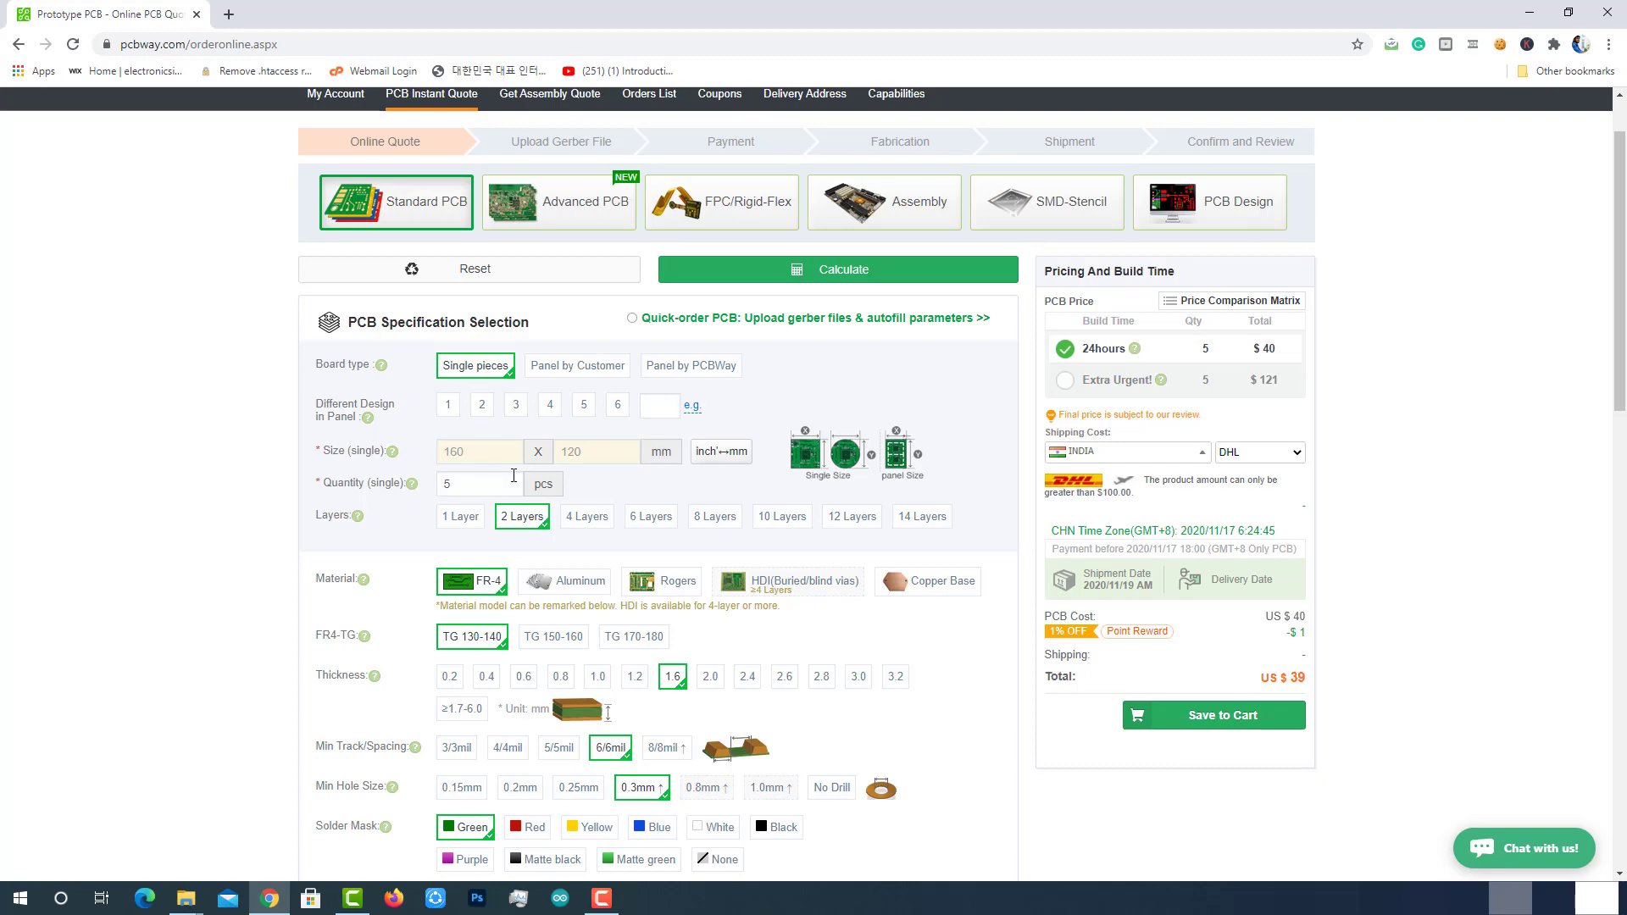
scroll(570, 500, down, 1)
scroll(644, 254, down, 6)
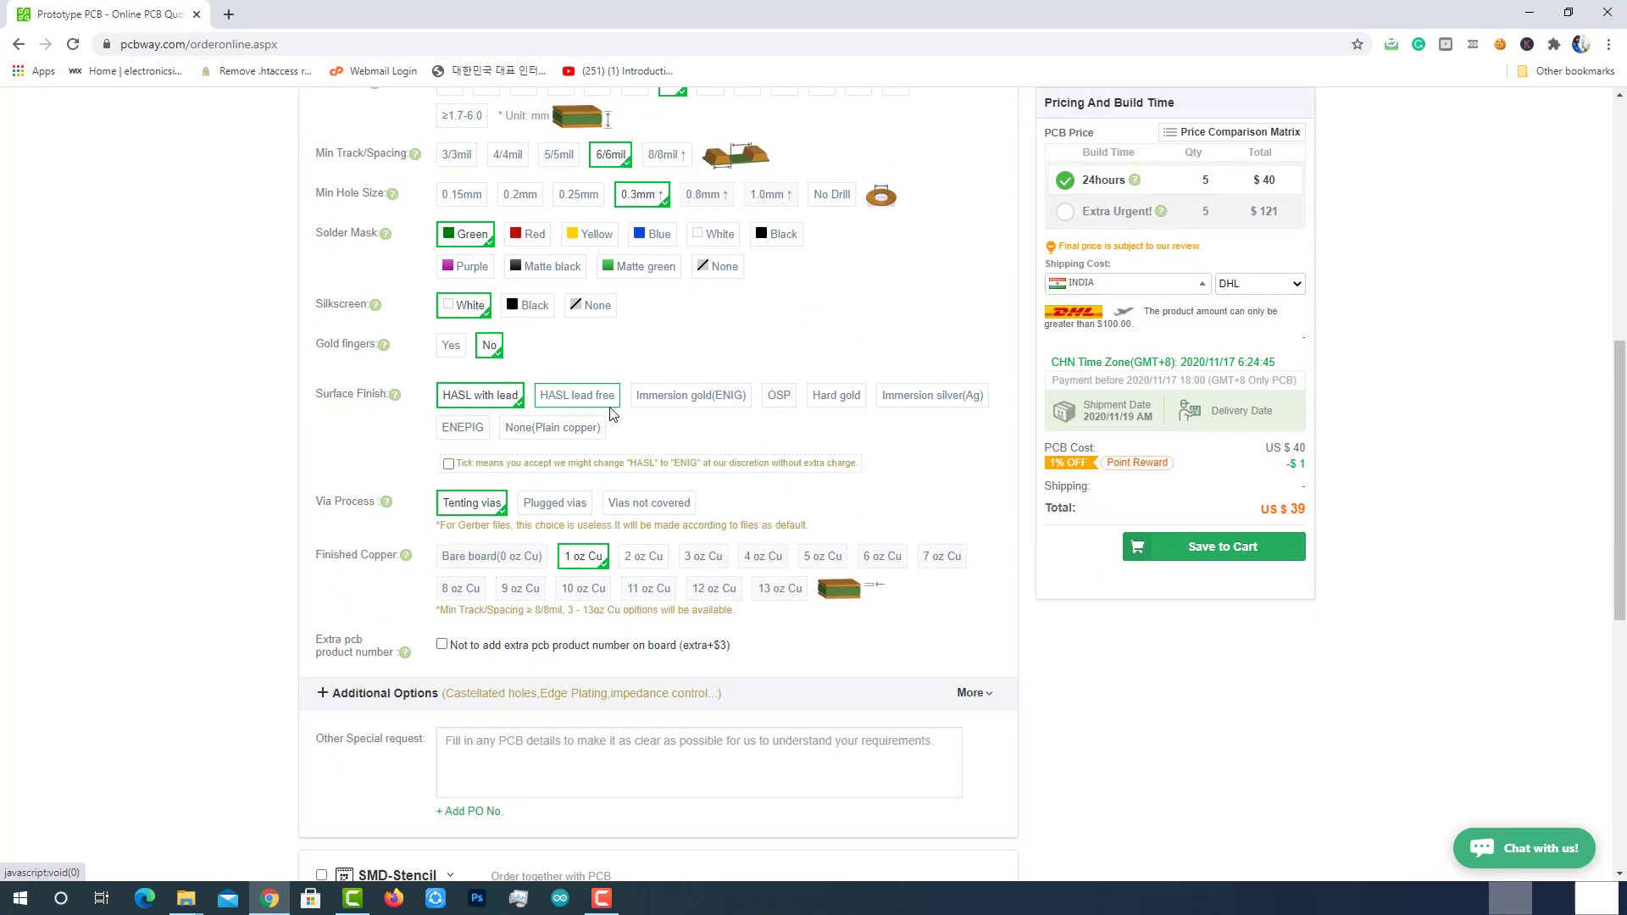
click(650, 242)
click(462, 308)
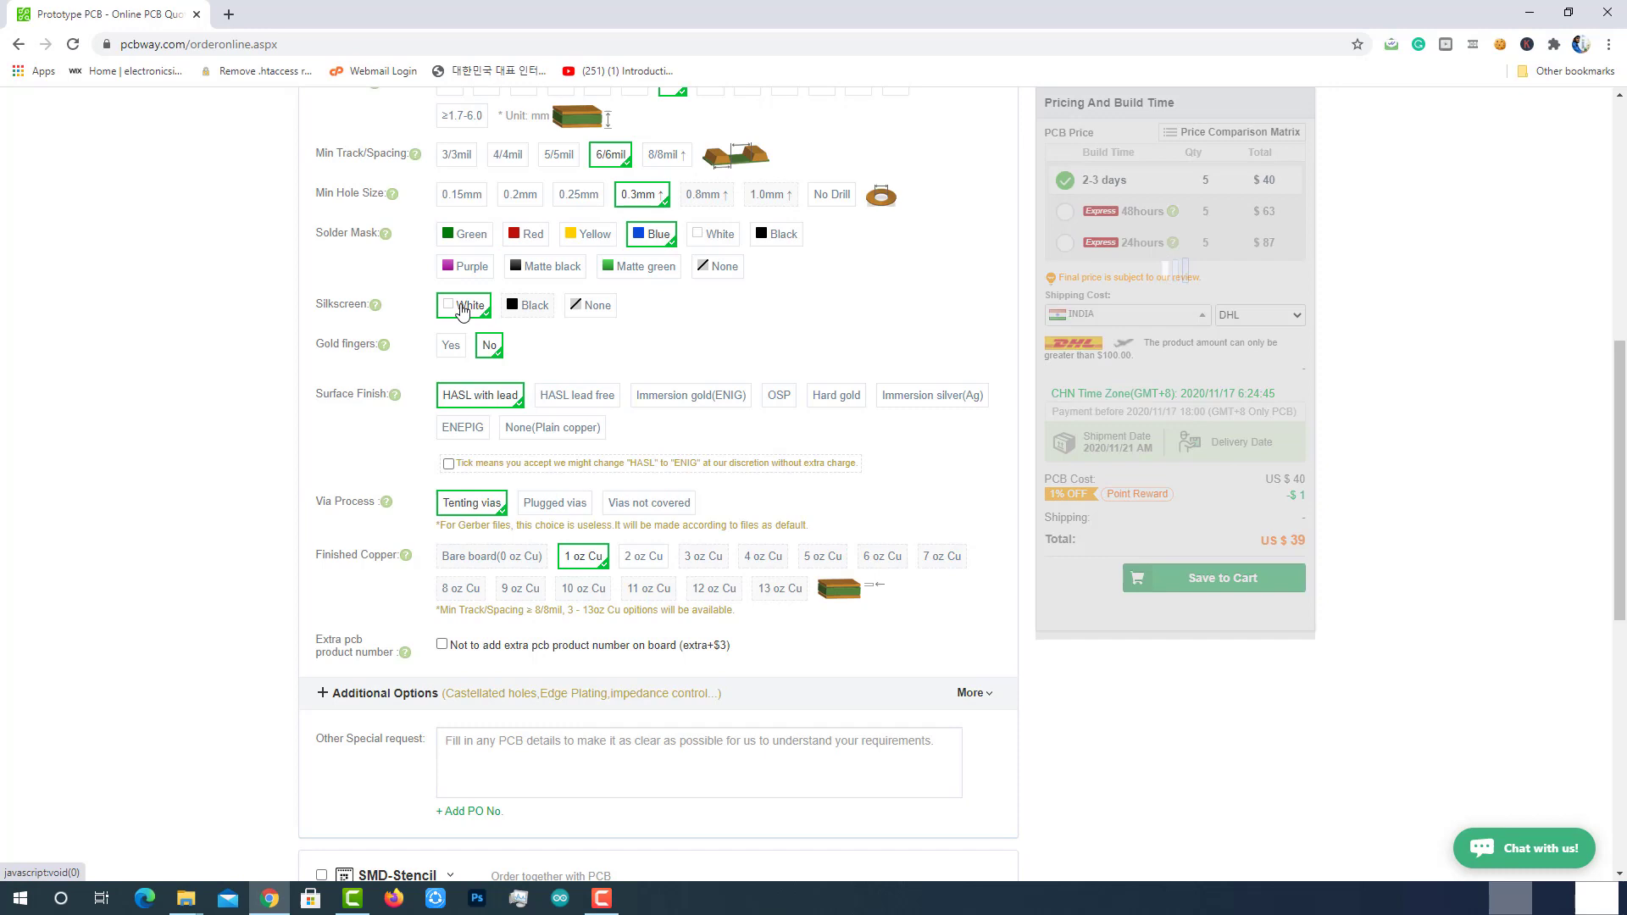
scroll(858, 828, down, 2)
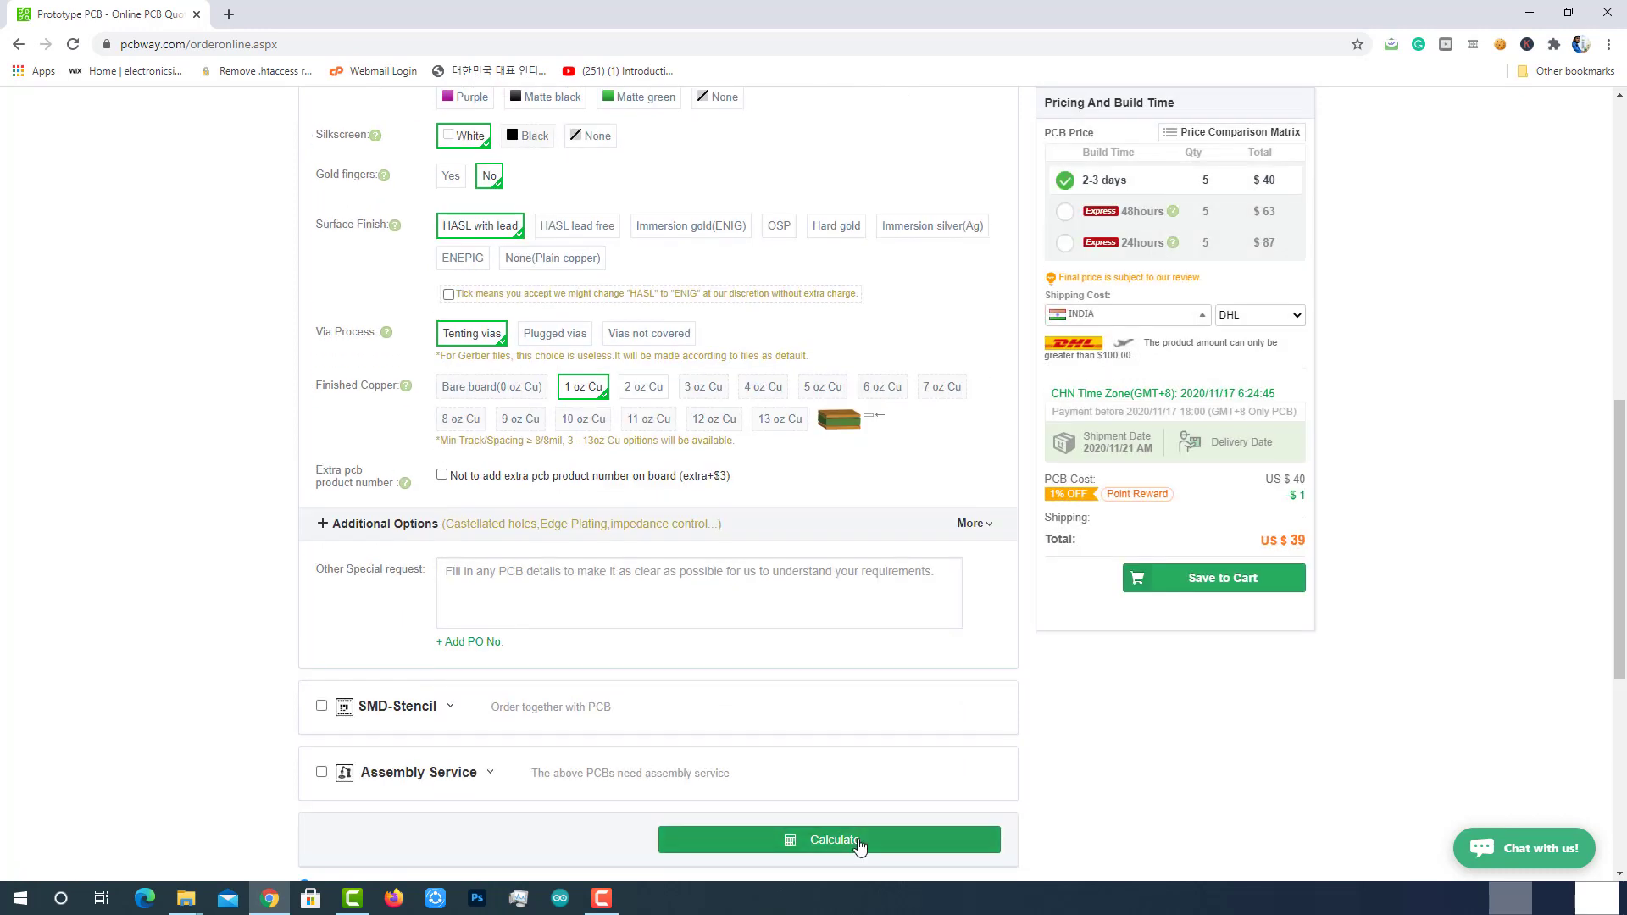
click(860, 842)
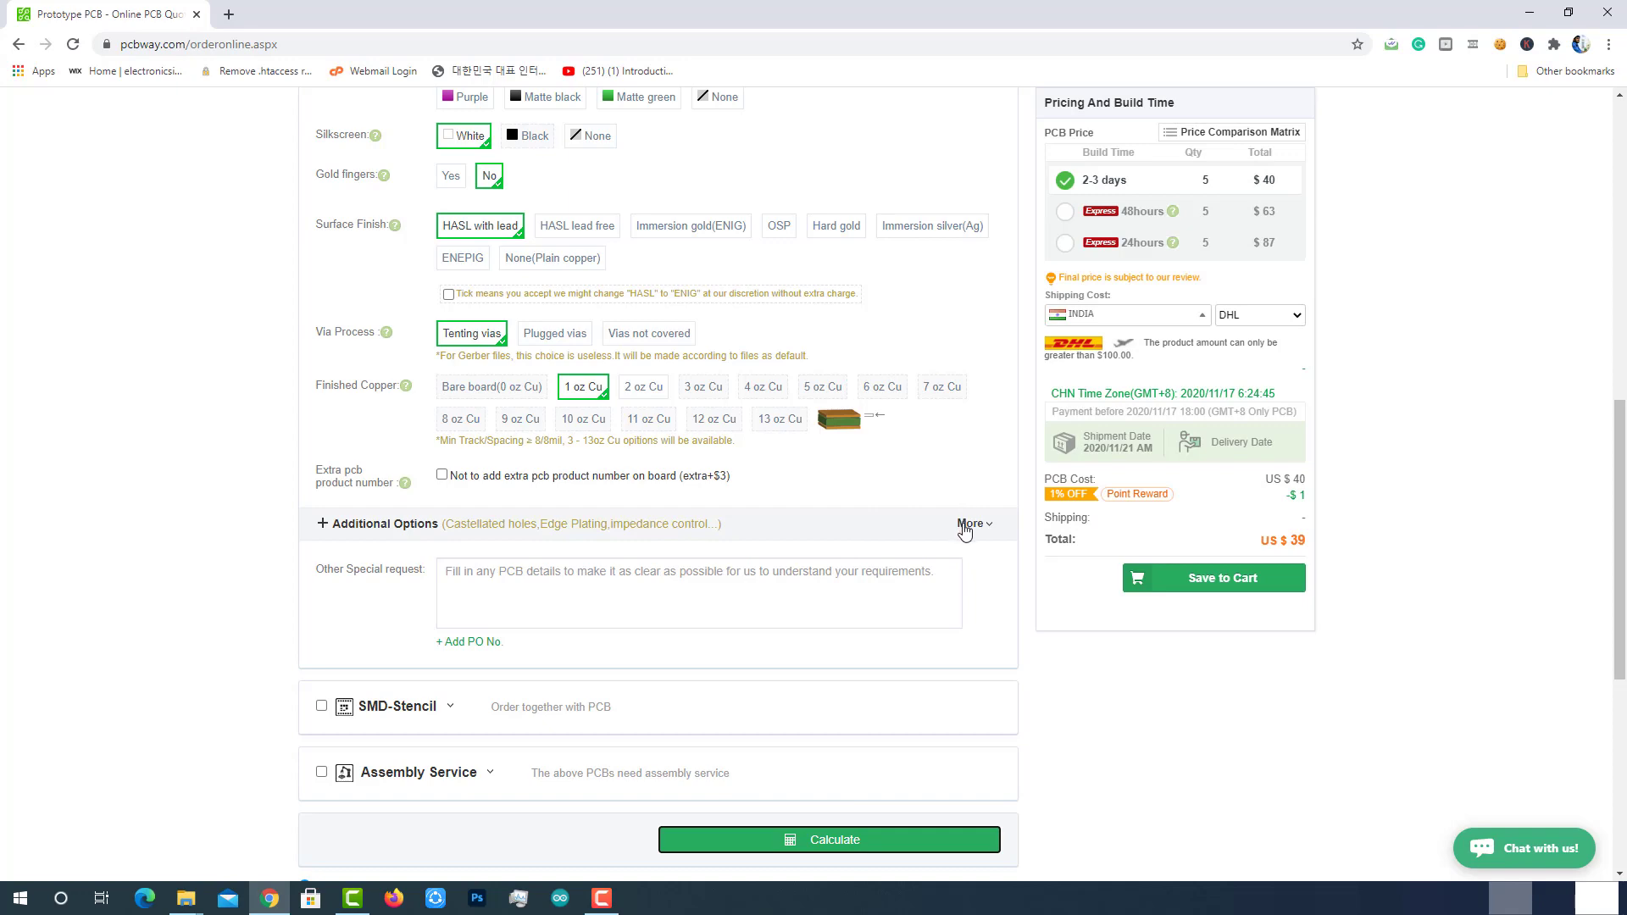
Set shipping to FedEx-IP and save the quoted board to the cart
scroll(965, 532, up, 12)
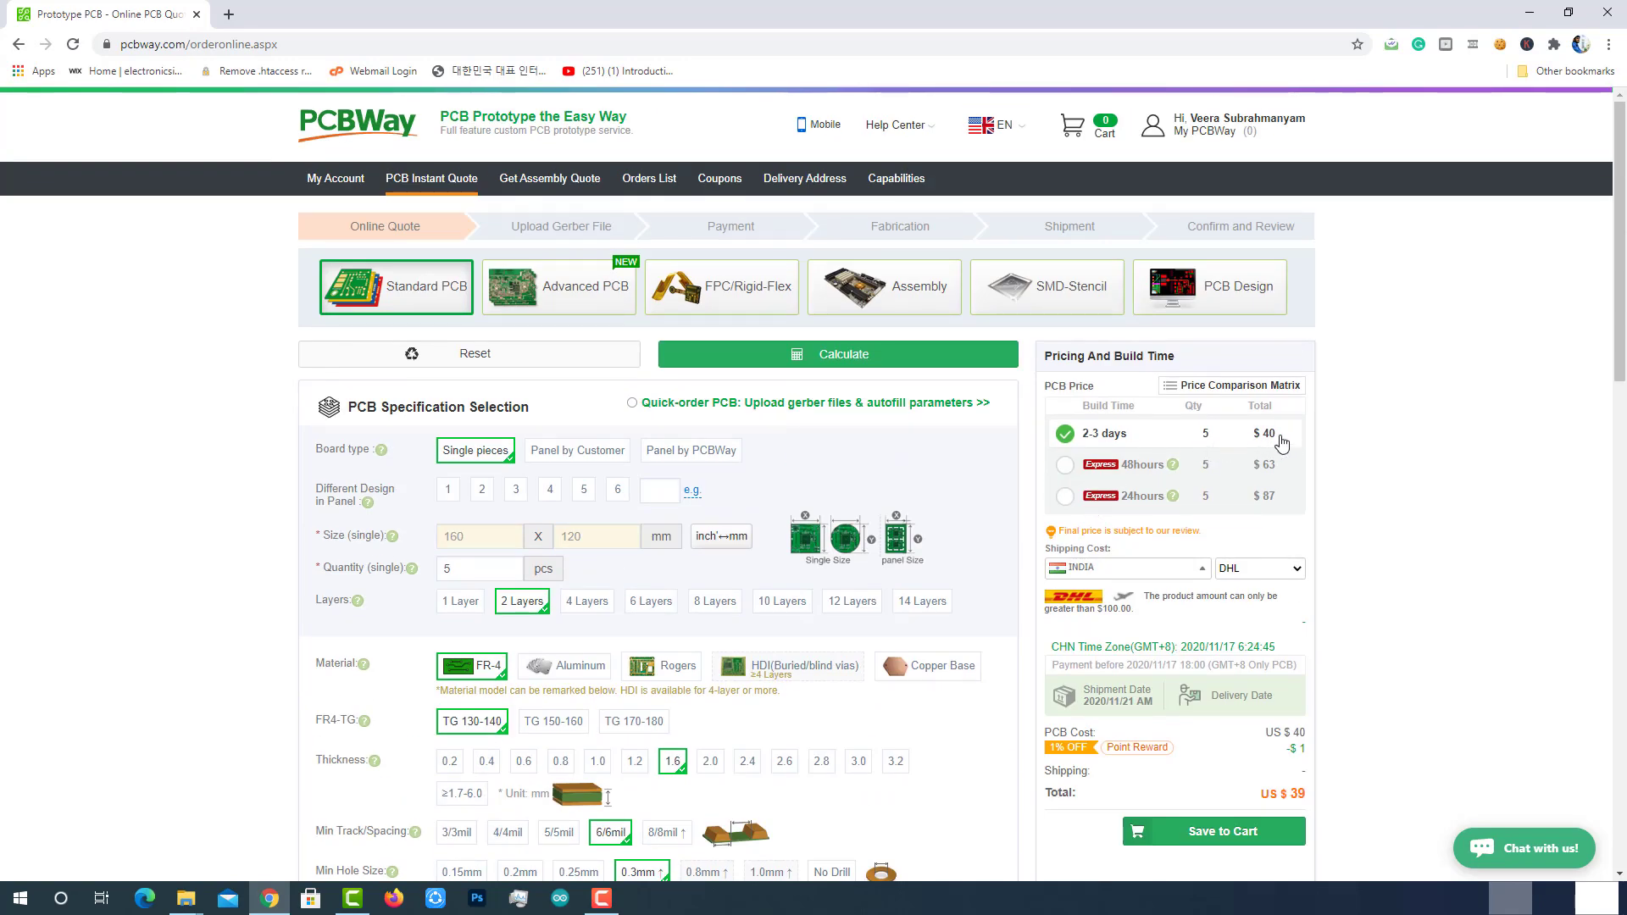
scroll(1386, 501, down, 1)
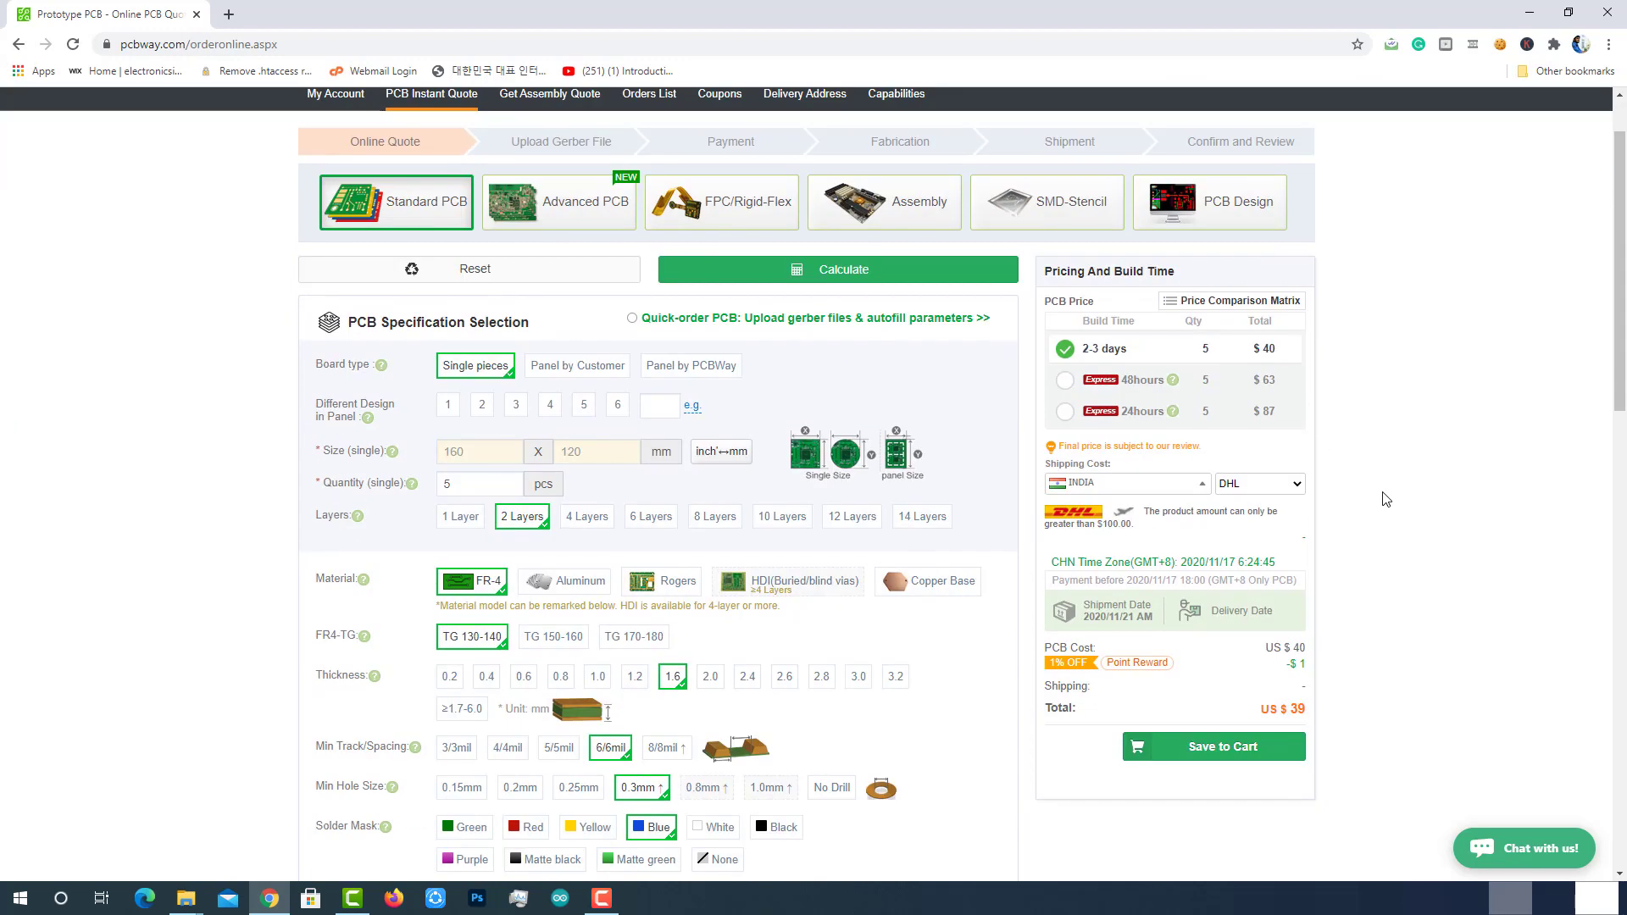
click(1295, 485)
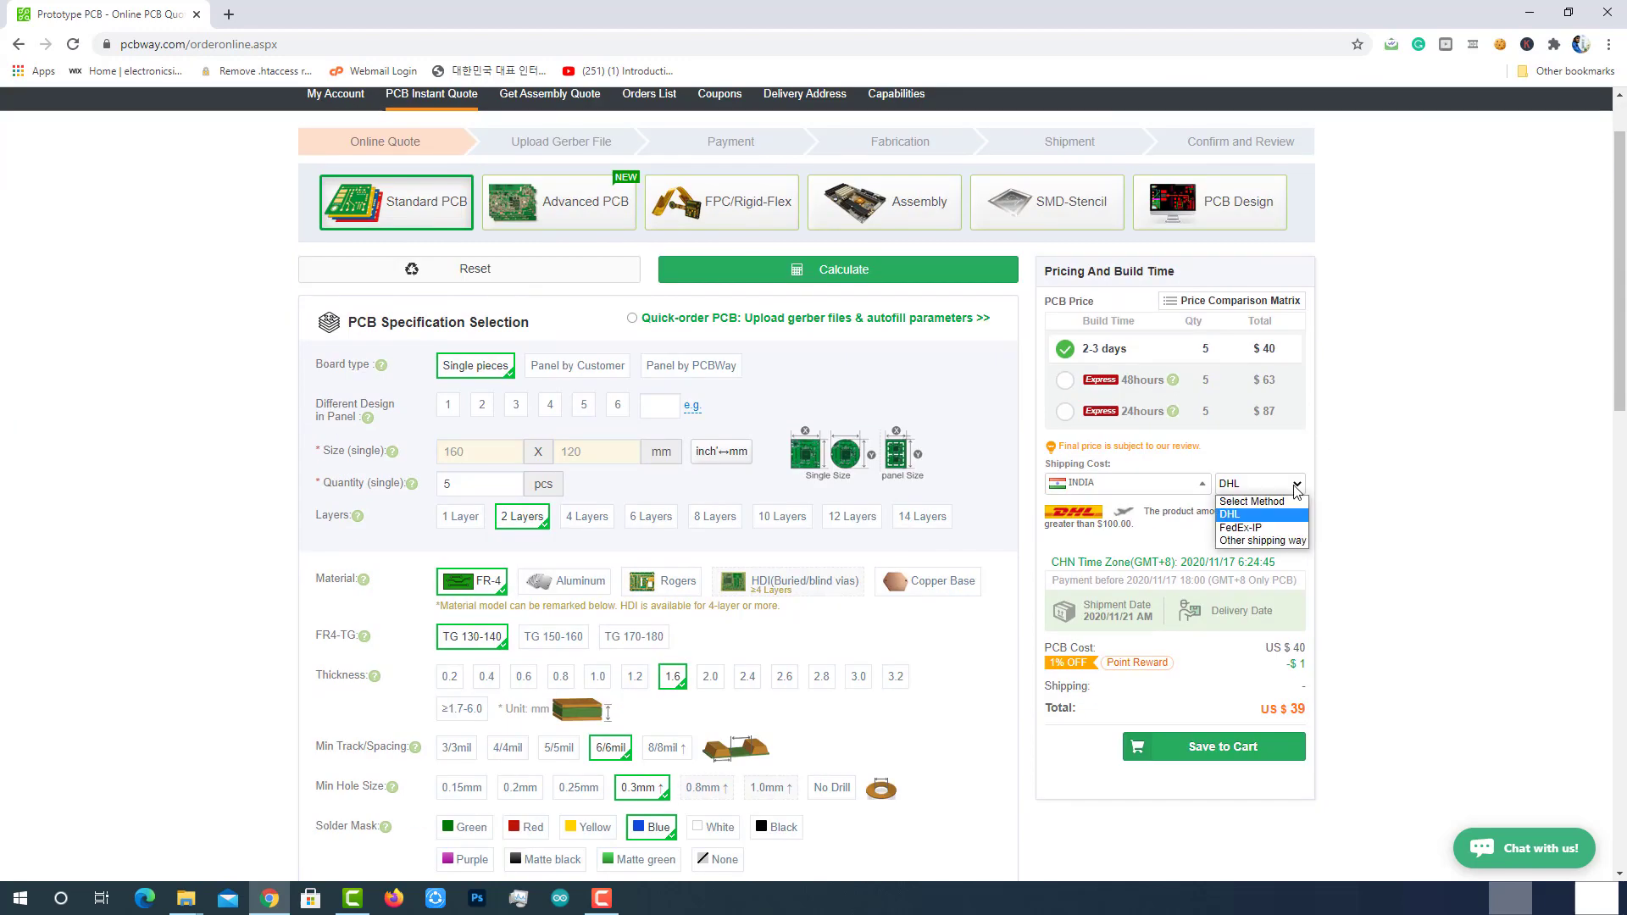
click(1286, 527)
click(1231, 731)
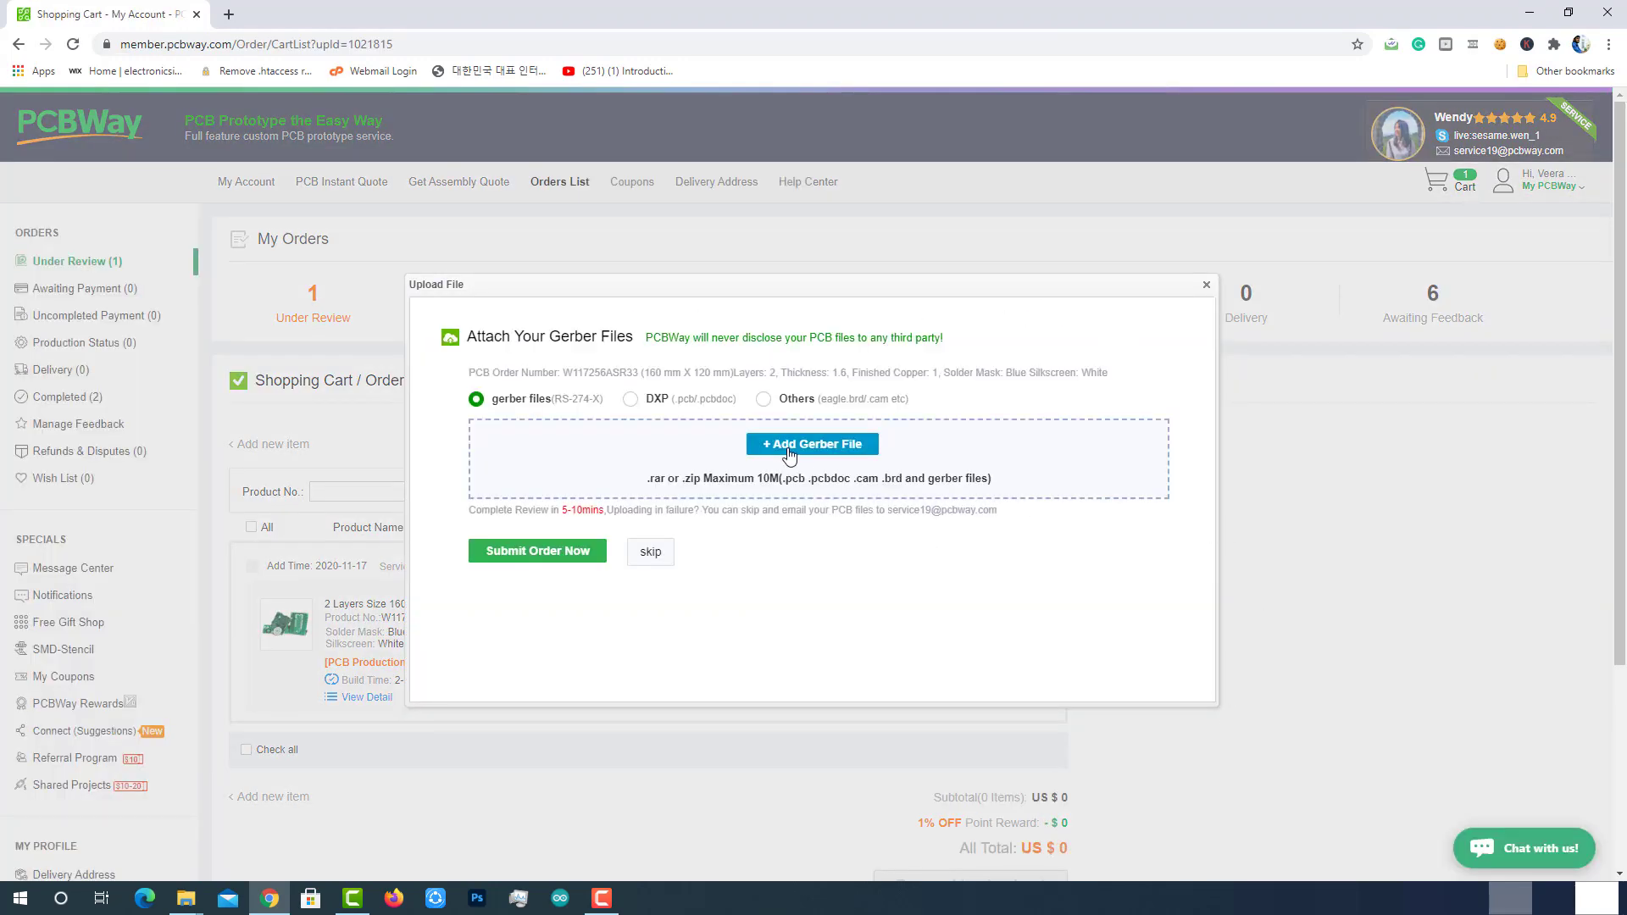
Upload Project Outputs for Recharge_Hub.zip as the Gerber file and submit the order
click(789, 449)
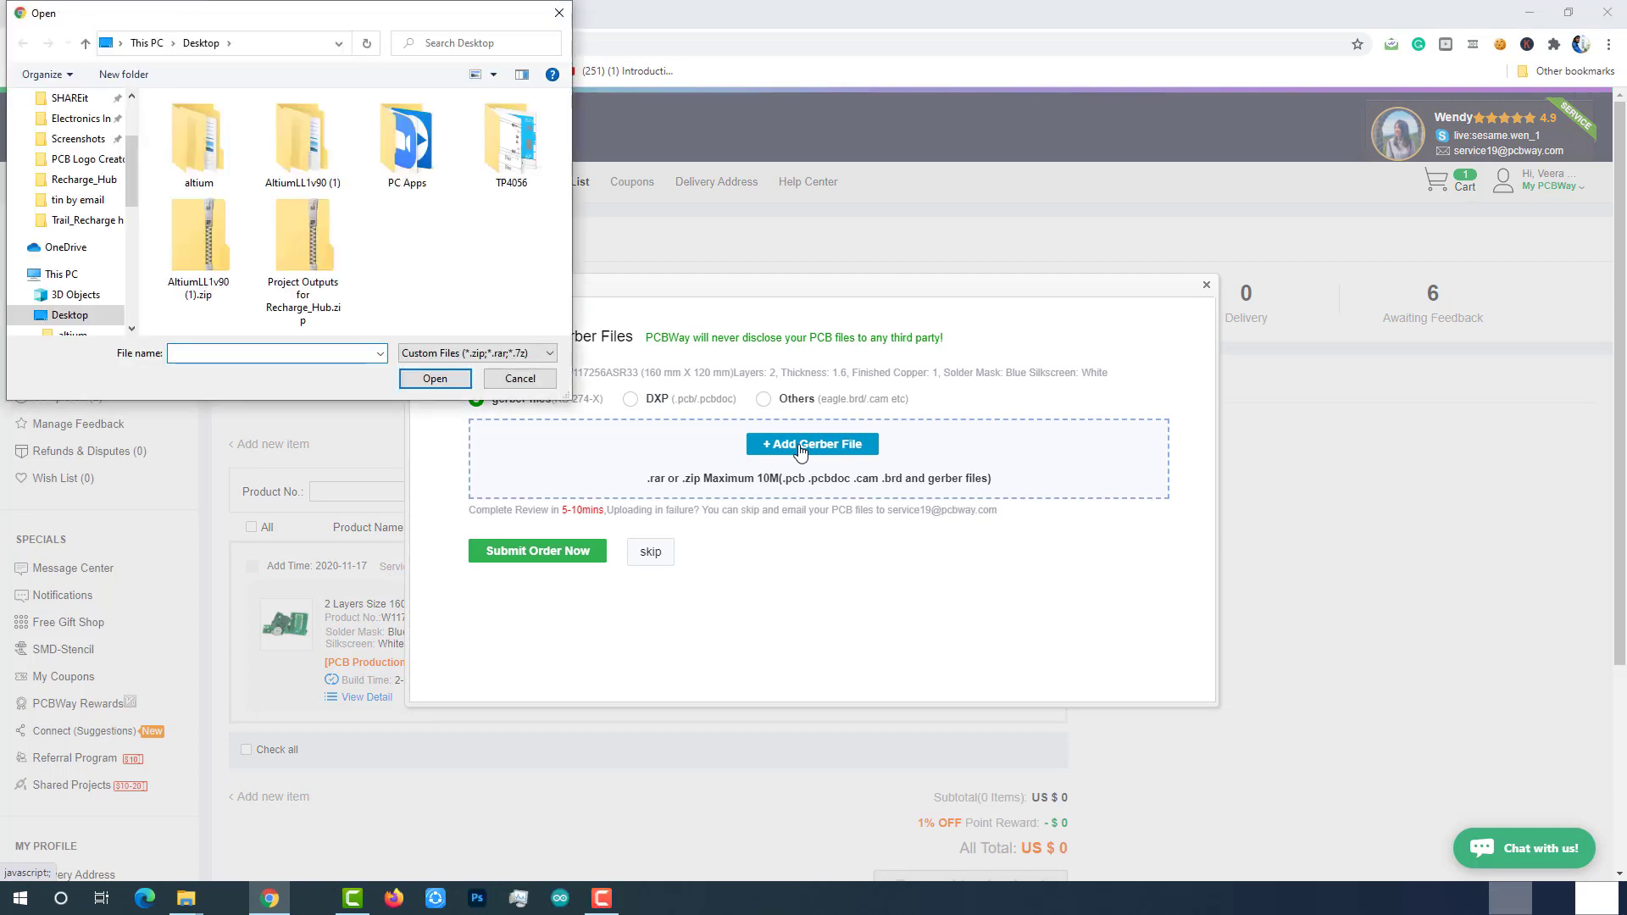
click(318, 249)
click(447, 383)
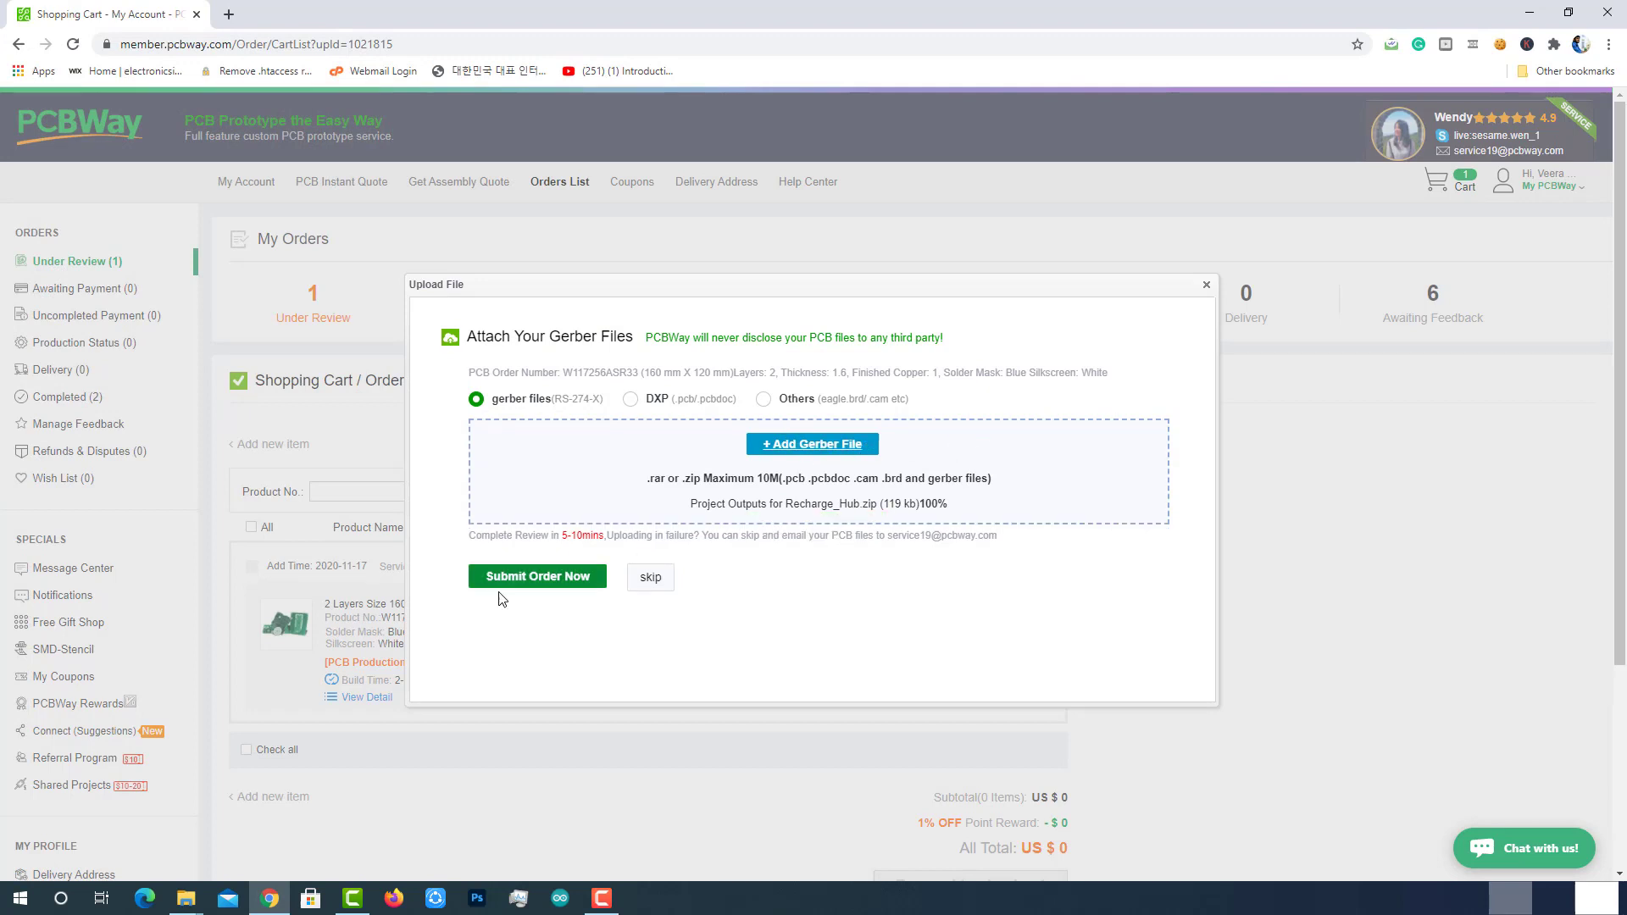
click(549, 579)
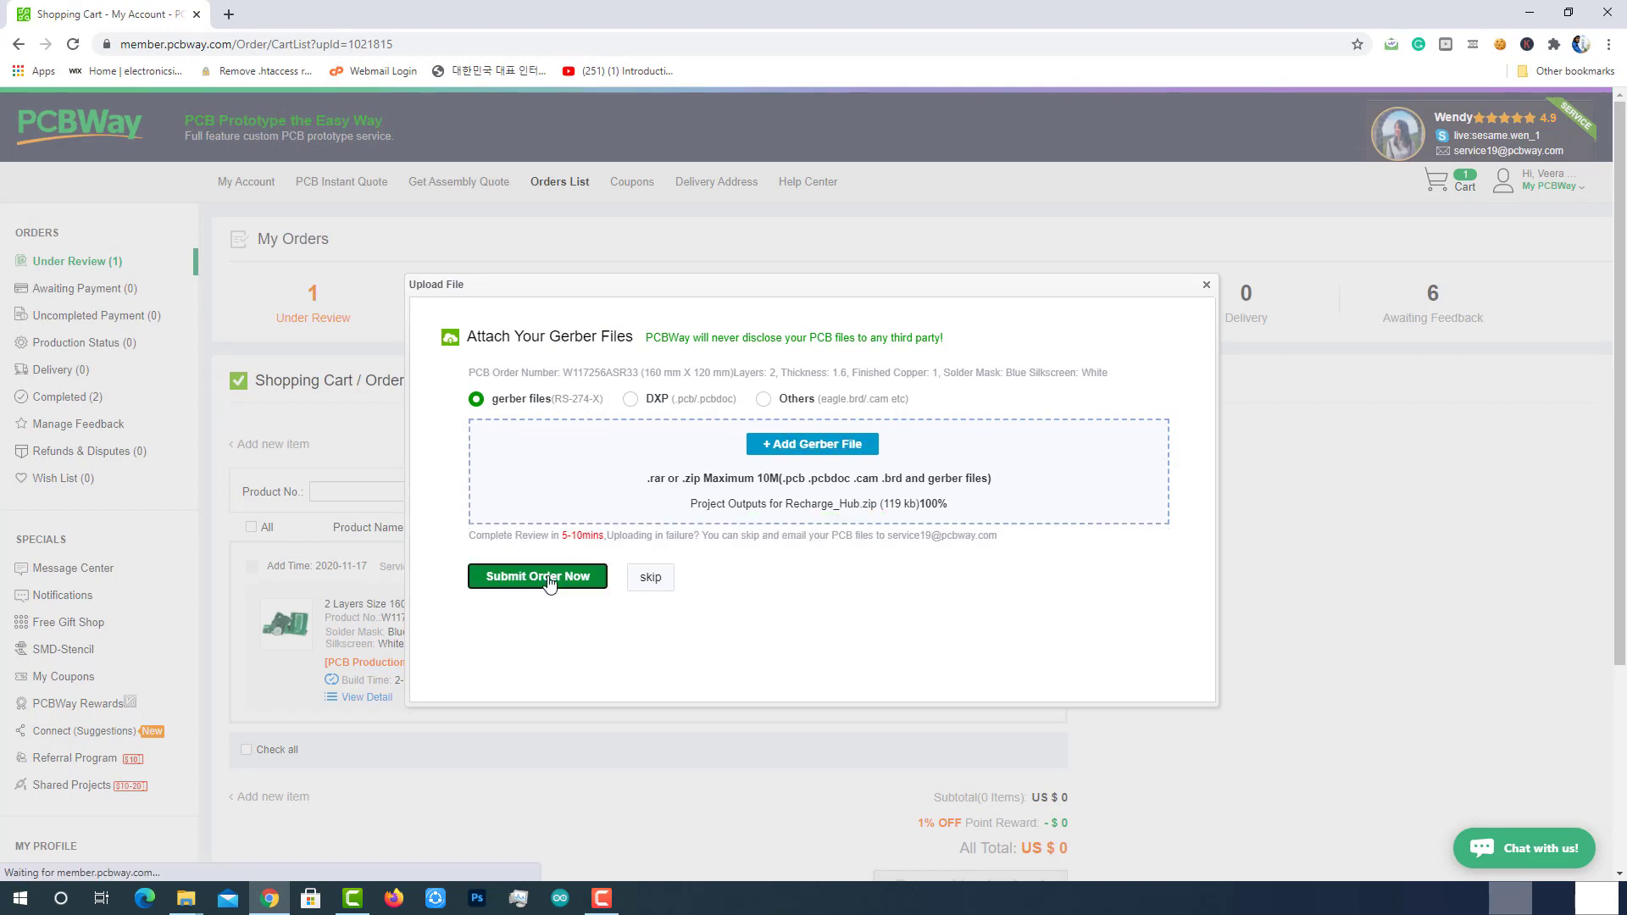
Review the approved order in the cart: 144.6×116.8 mm board, US $36 awaiting payment
scroll(1105, 537, down, 1)
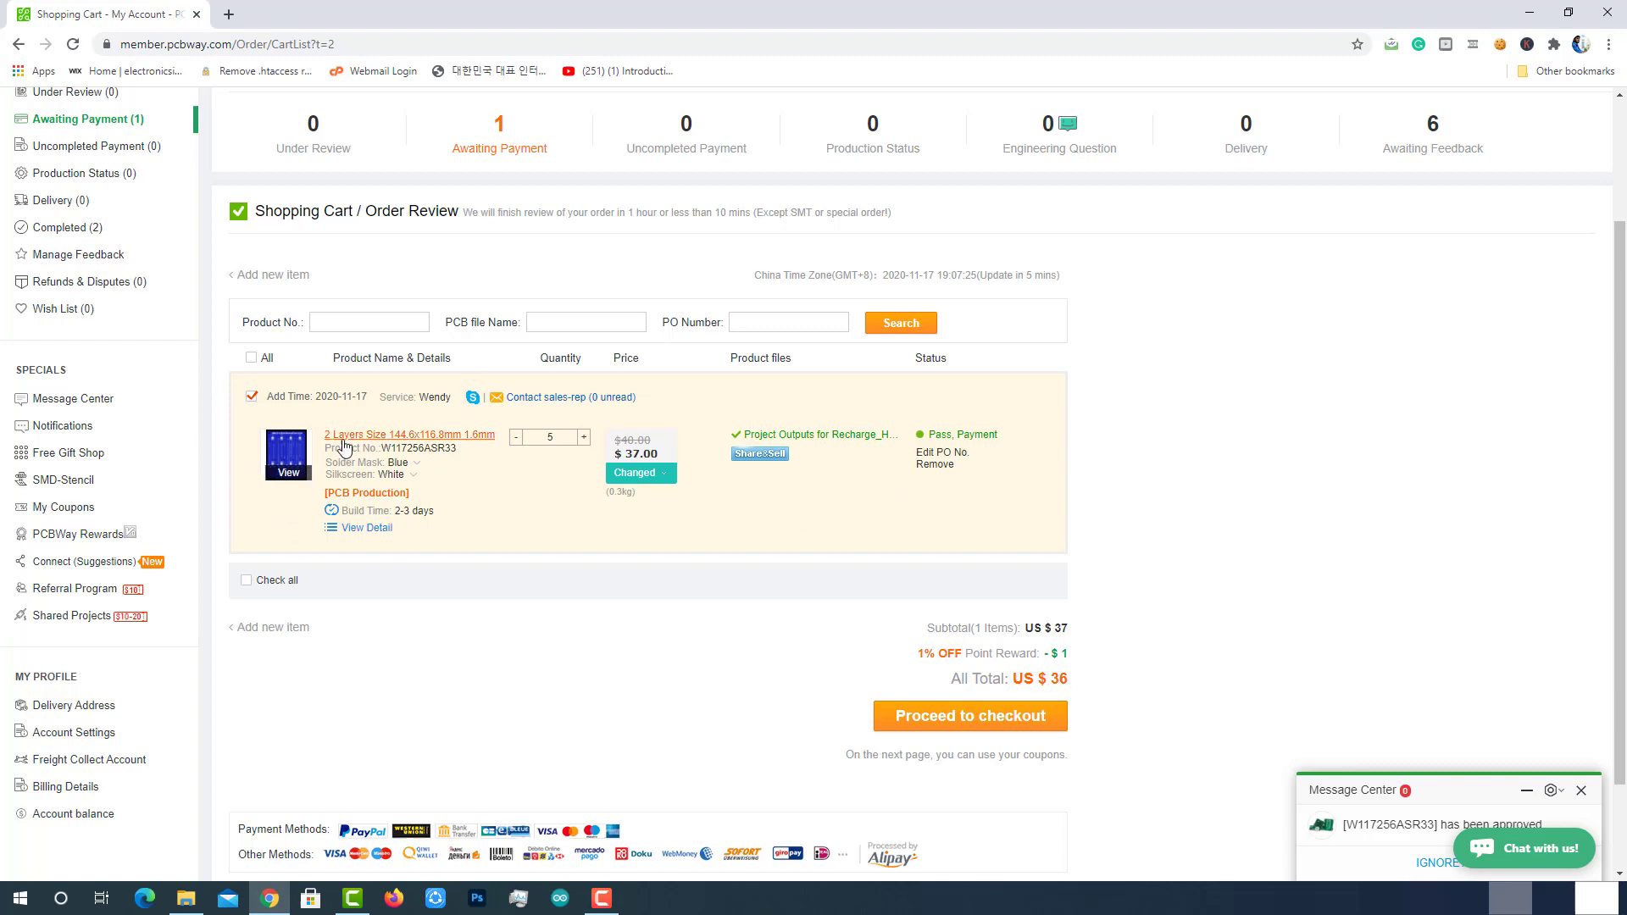
click(291, 481)
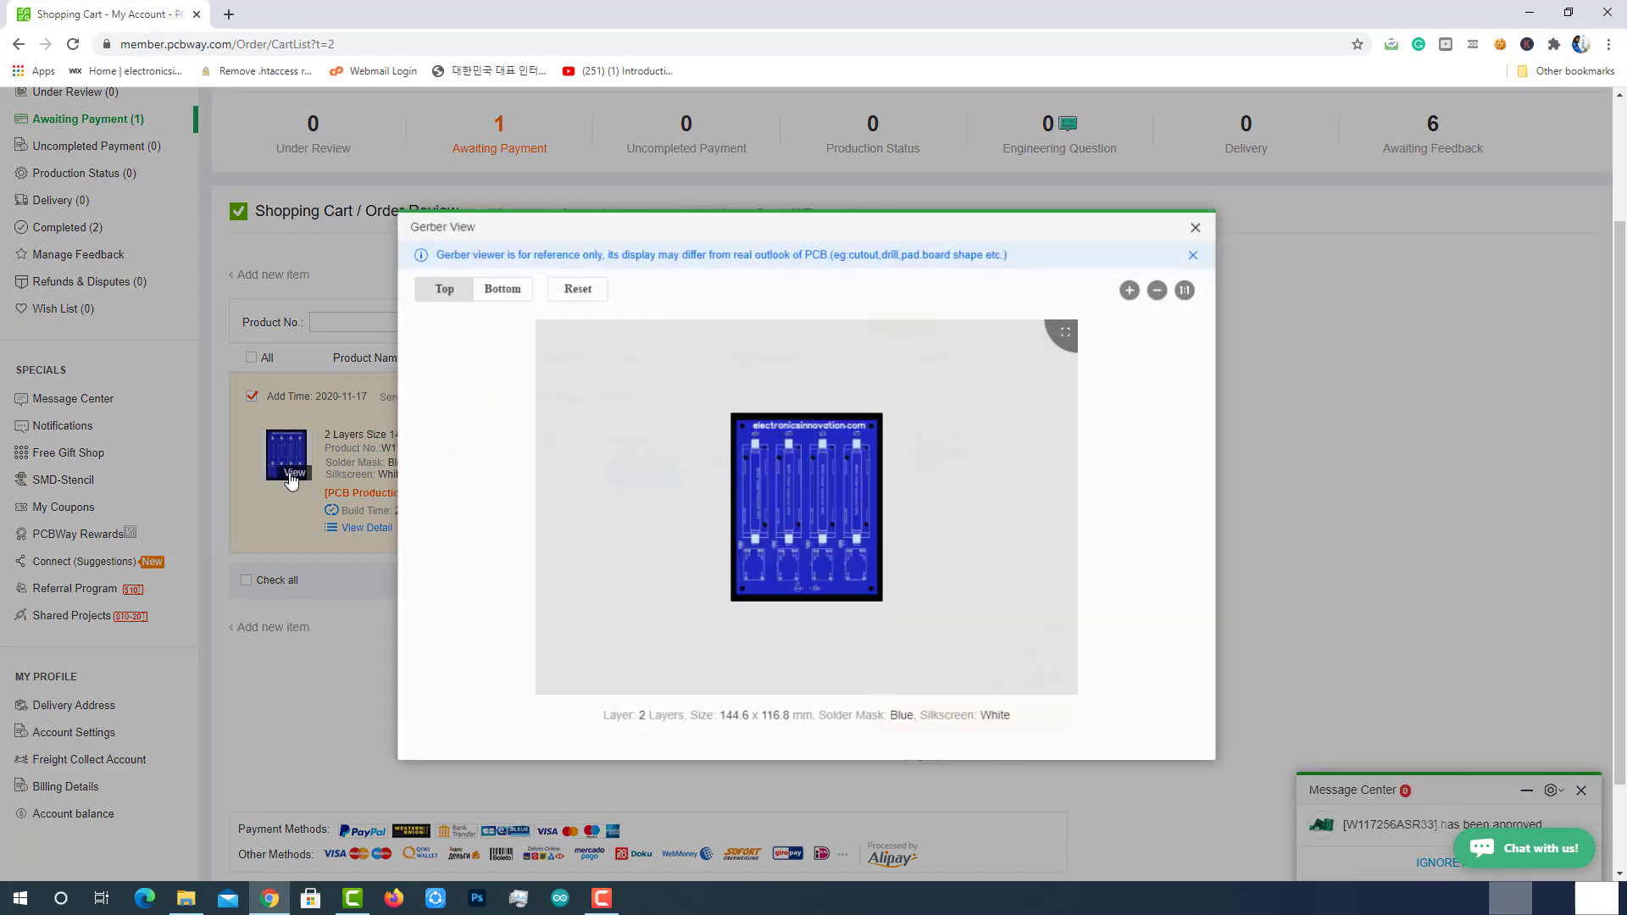
click(496, 290)
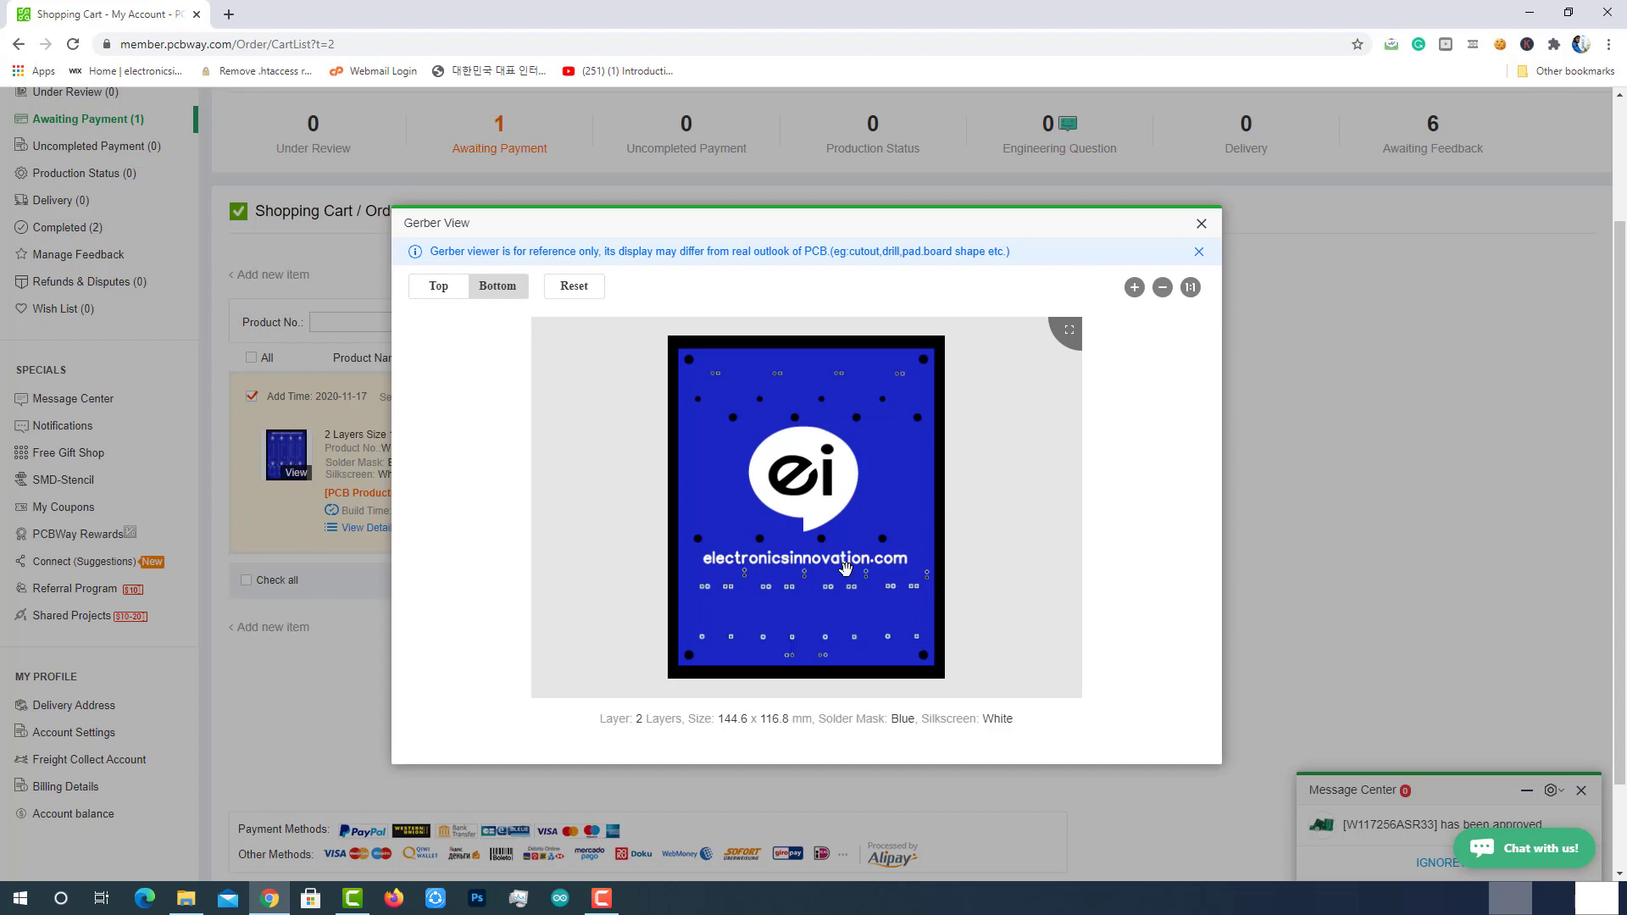
click(437, 288)
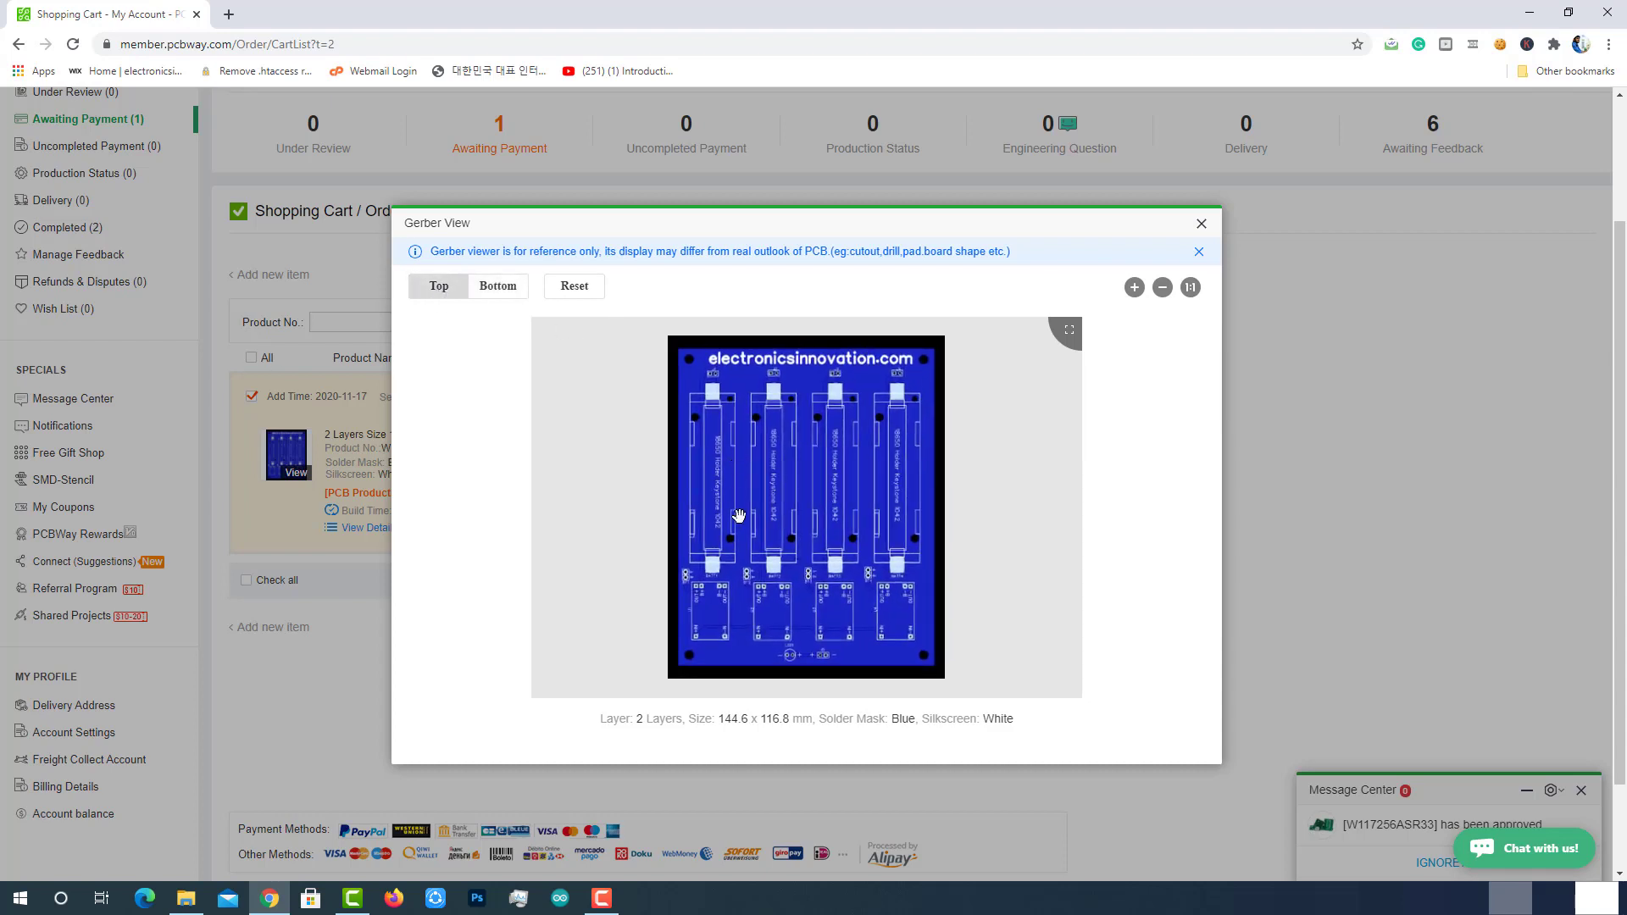
click(1071, 331)
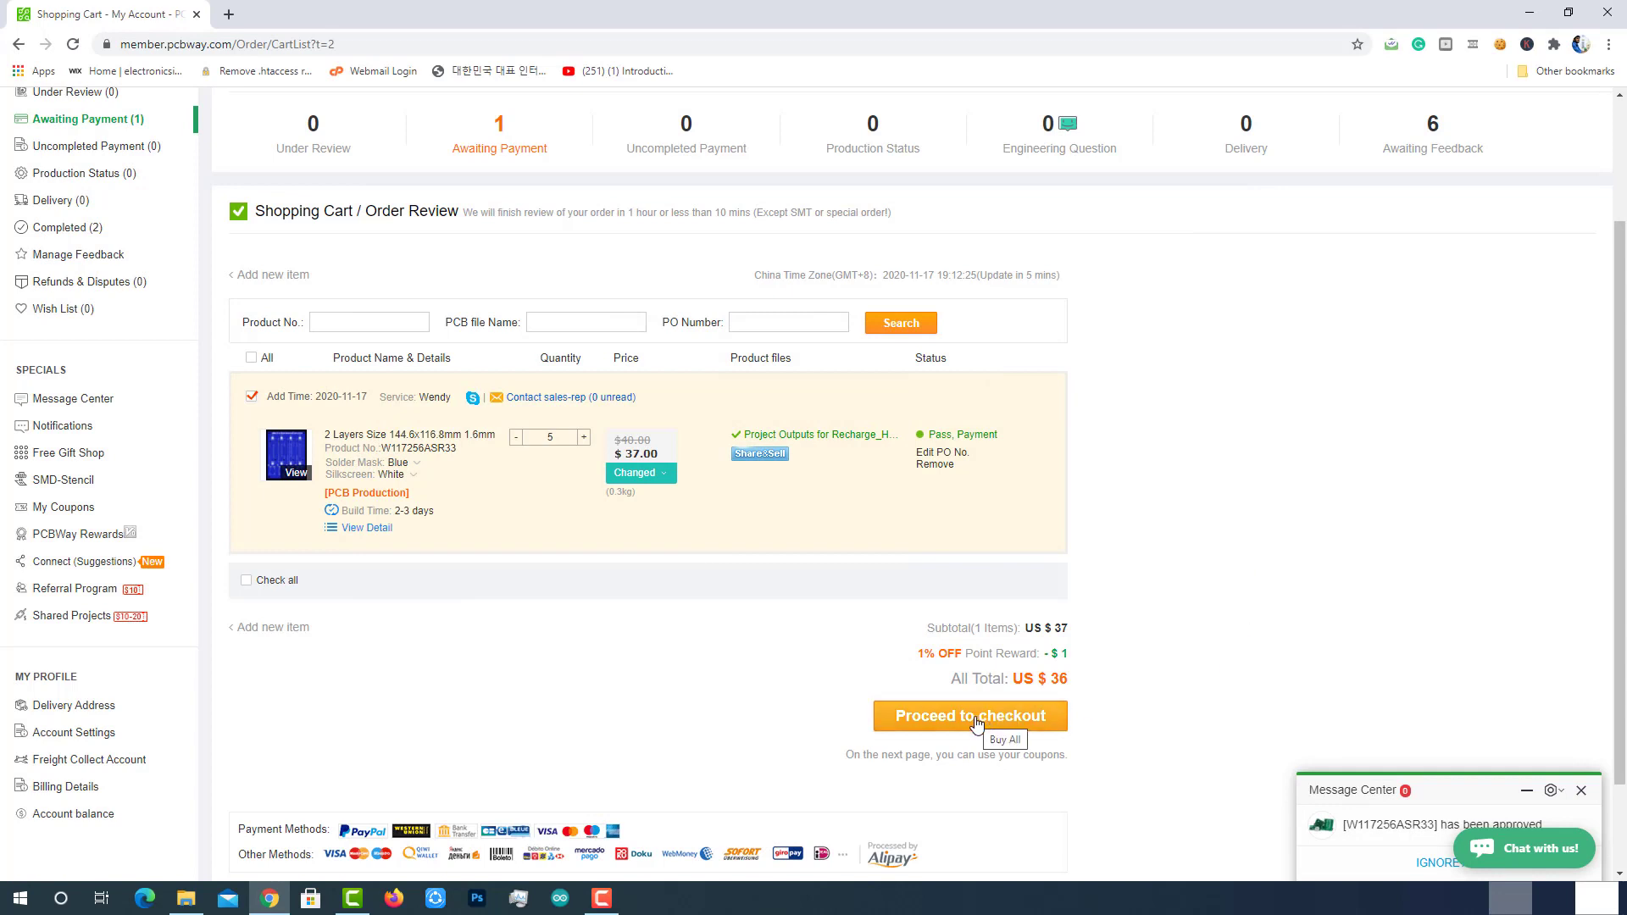
Proceed to checkout and review the US $59 order with PayPal and FedEx-IP shipping
click(975, 718)
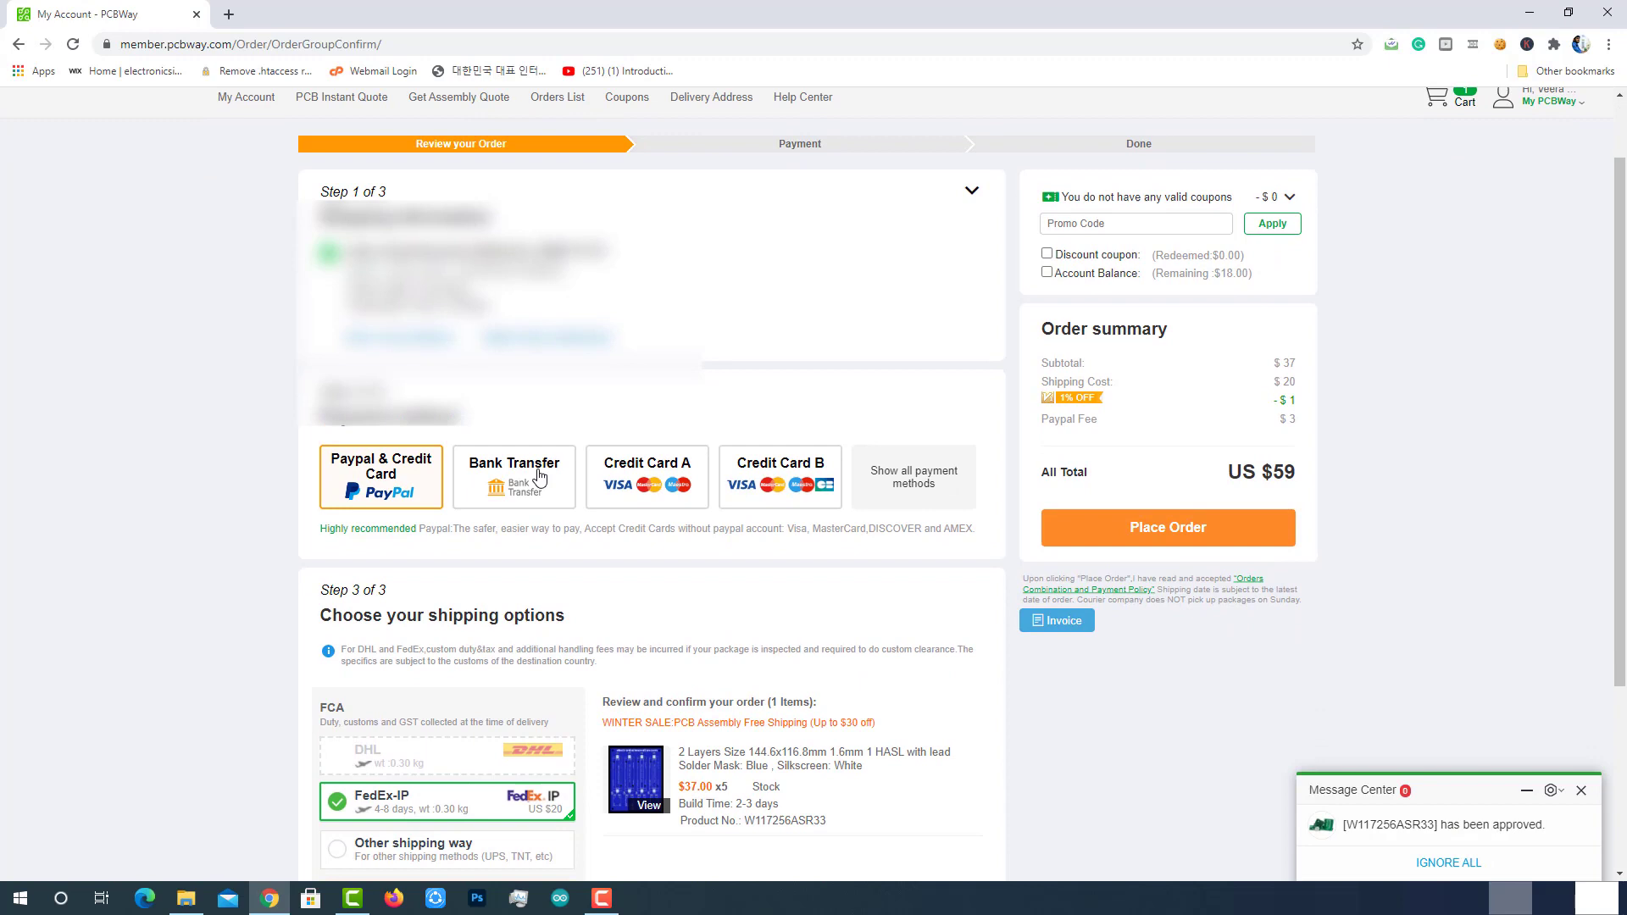
scroll(543, 481, down, 2)
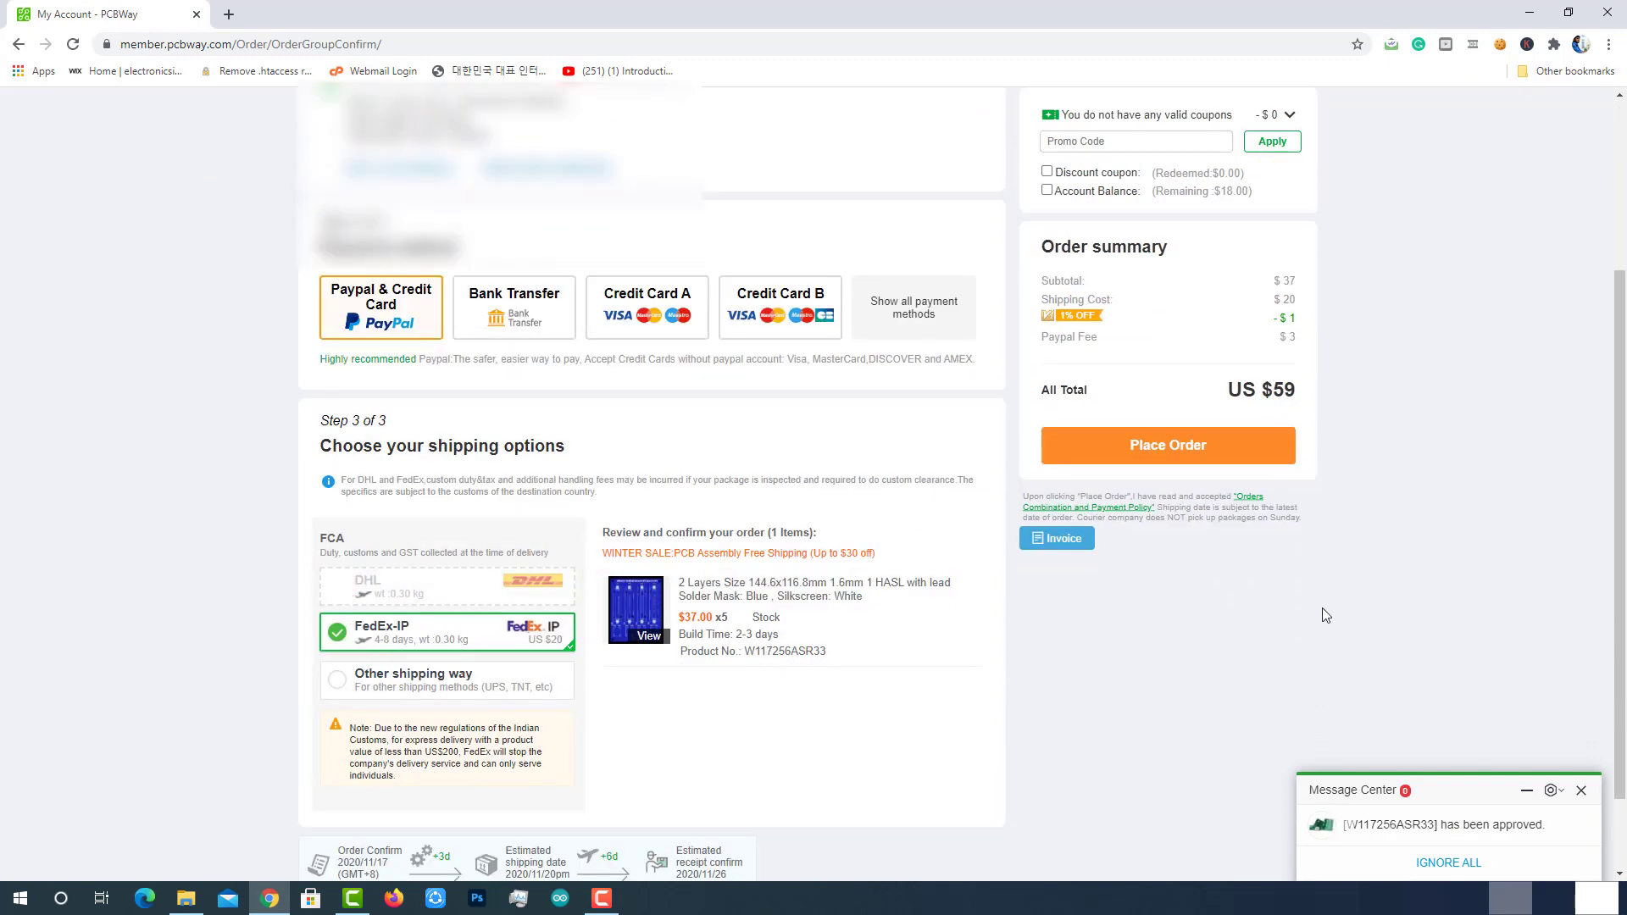
scroll(1390, 602, up, 2)
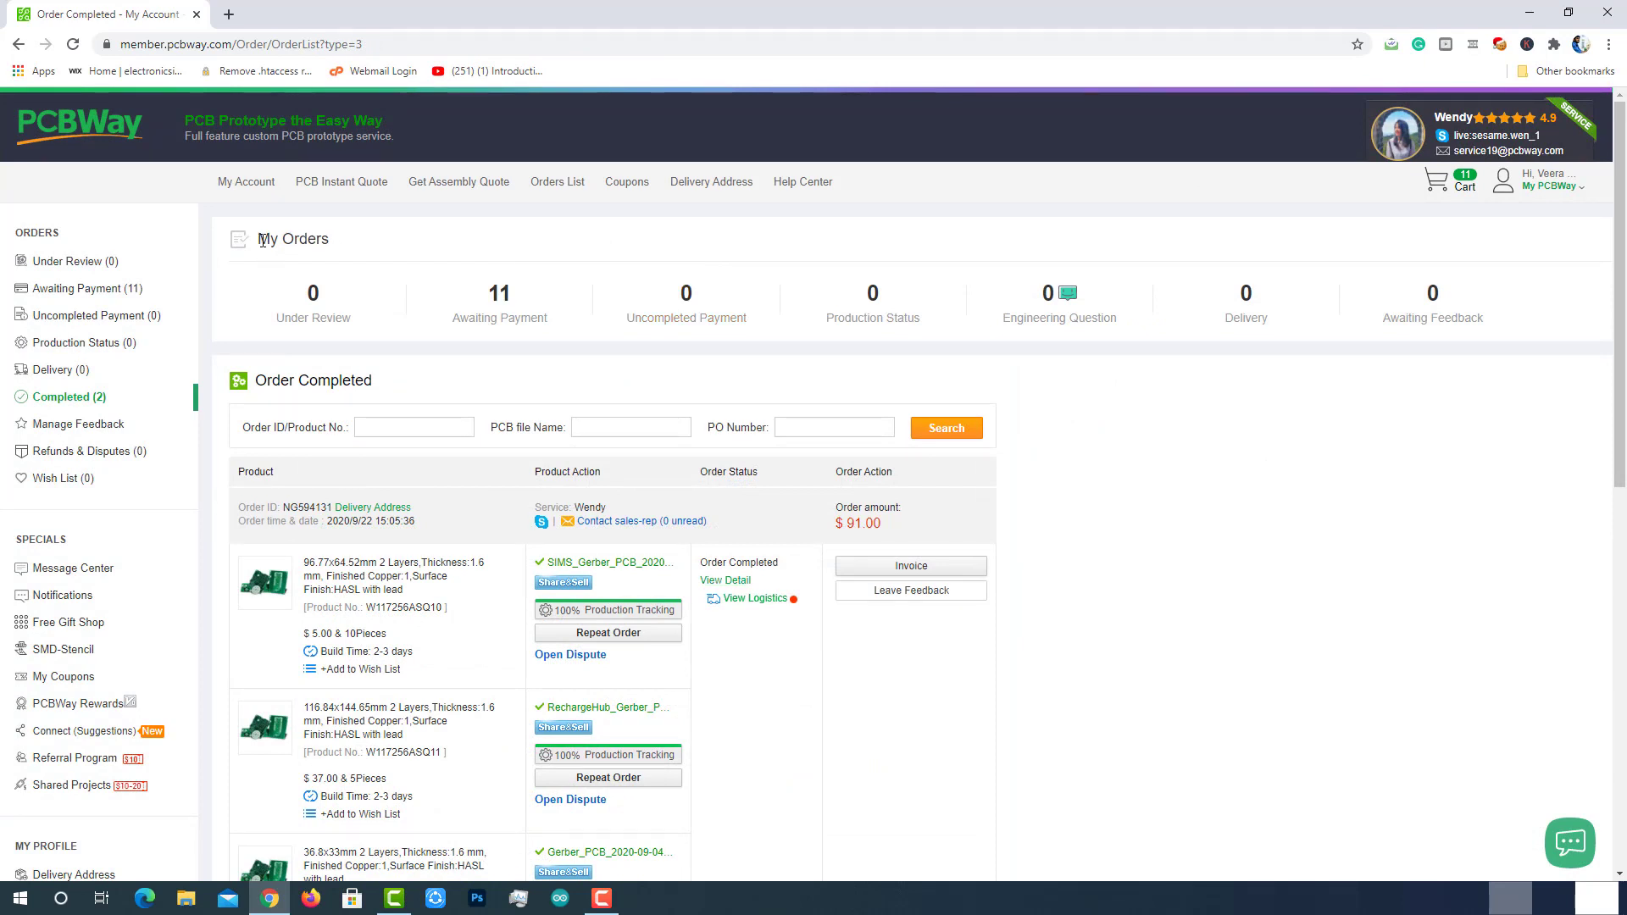
drag(258, 245, 331, 248)
click(332, 248)
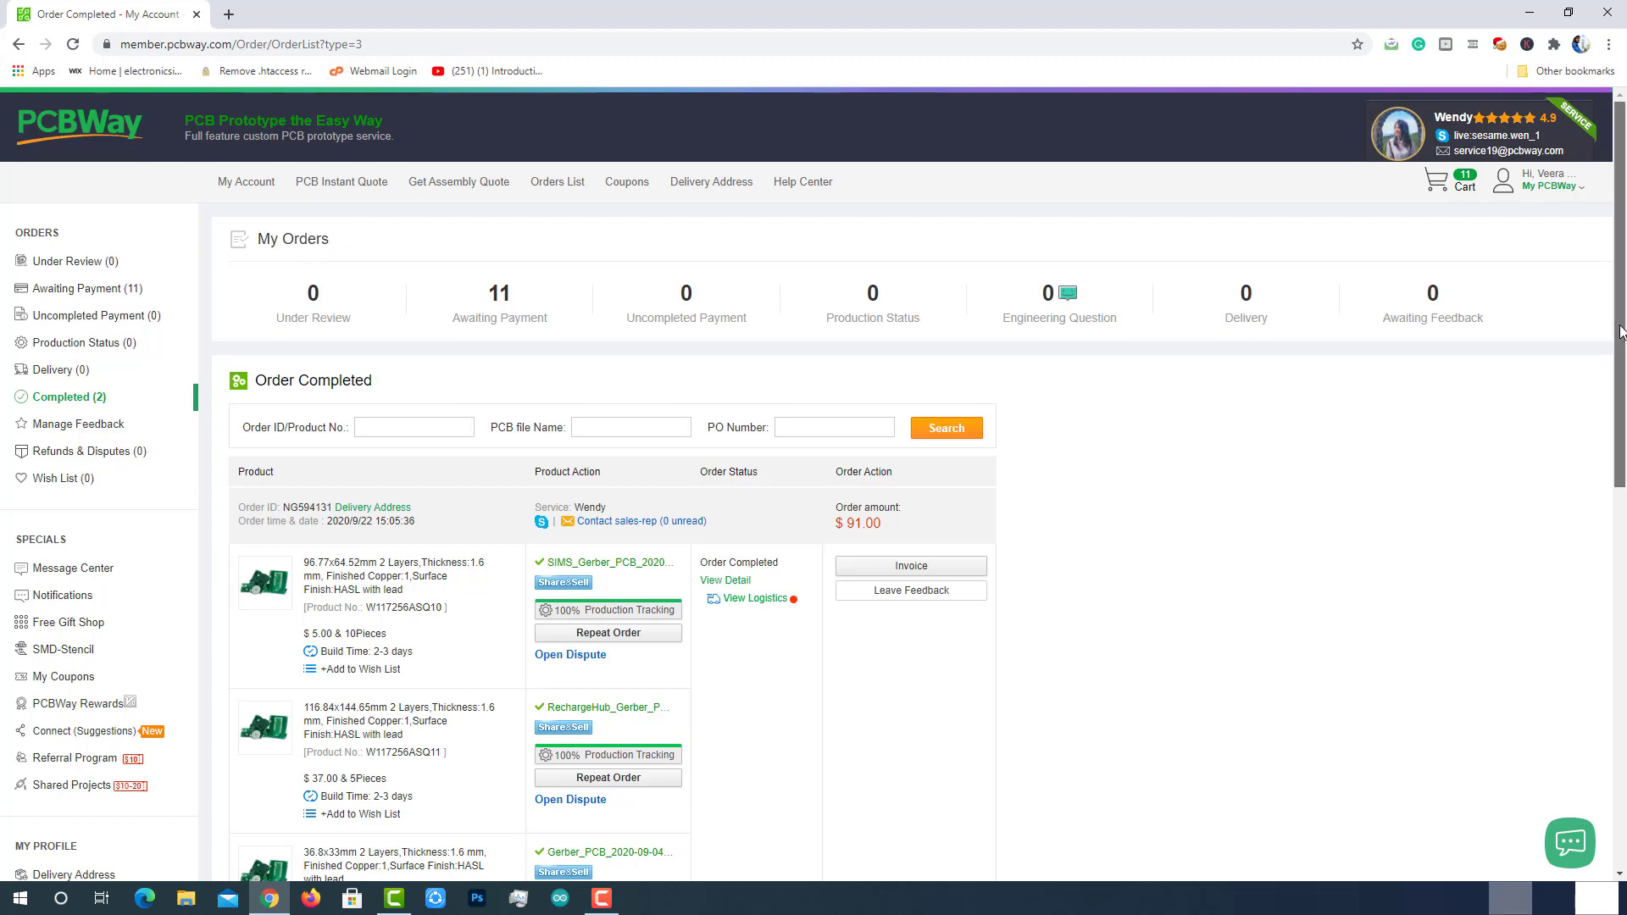
drag(1621, 332, 1624, 392)
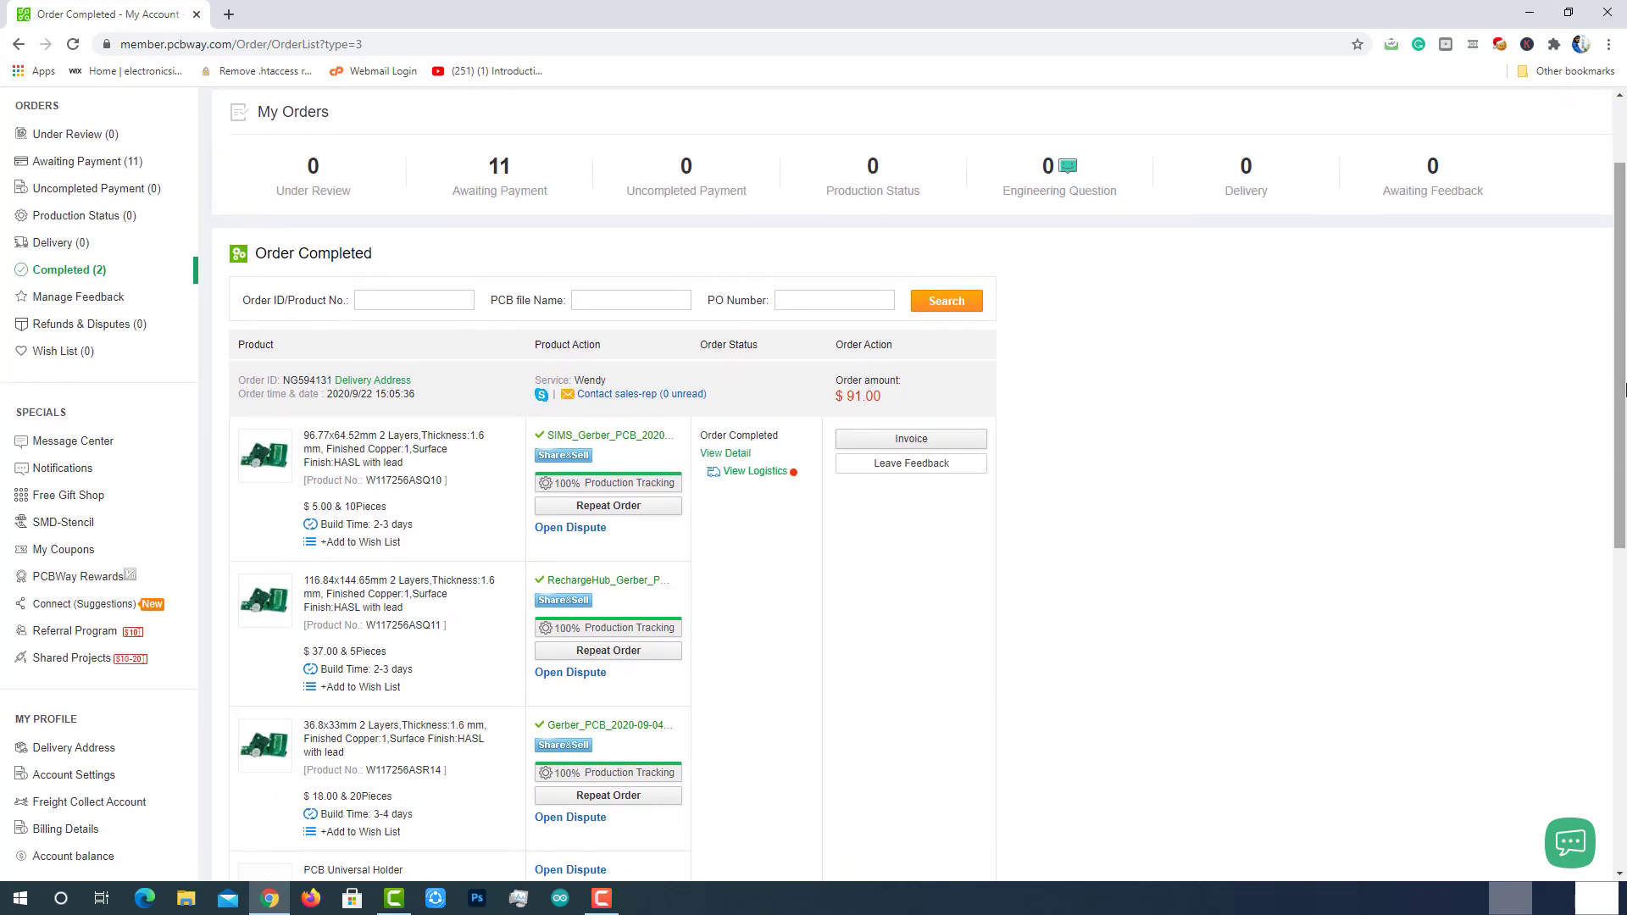
Open Production Tracking for the RechargeHub order and scroll through its technological process steps
click(636, 634)
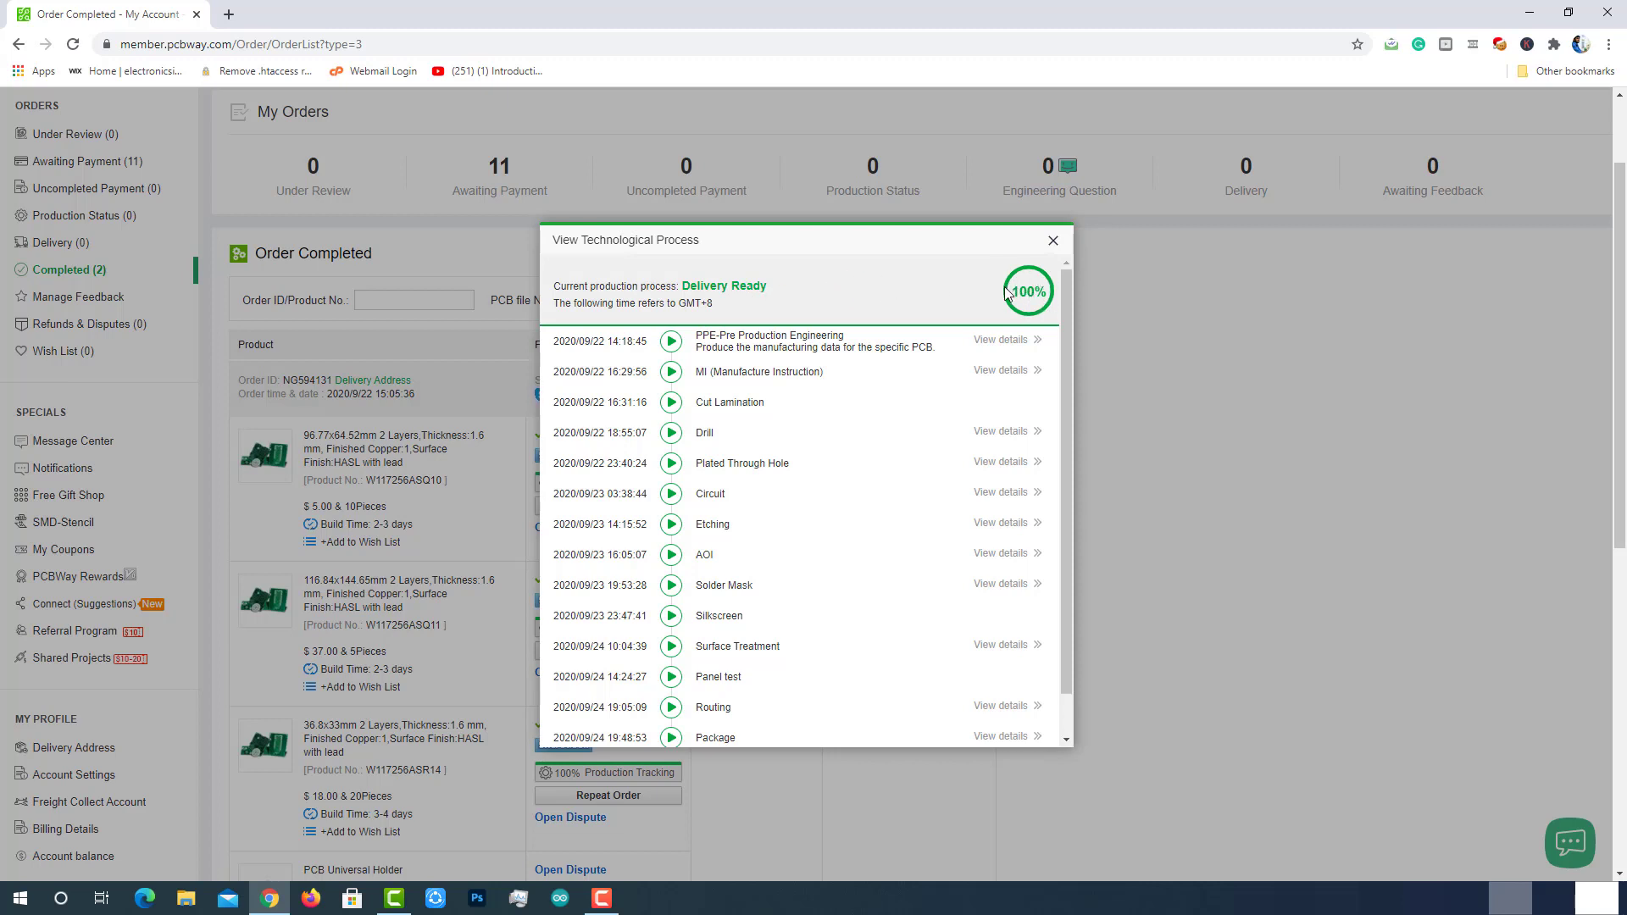
scroll(736, 576, down, 2)
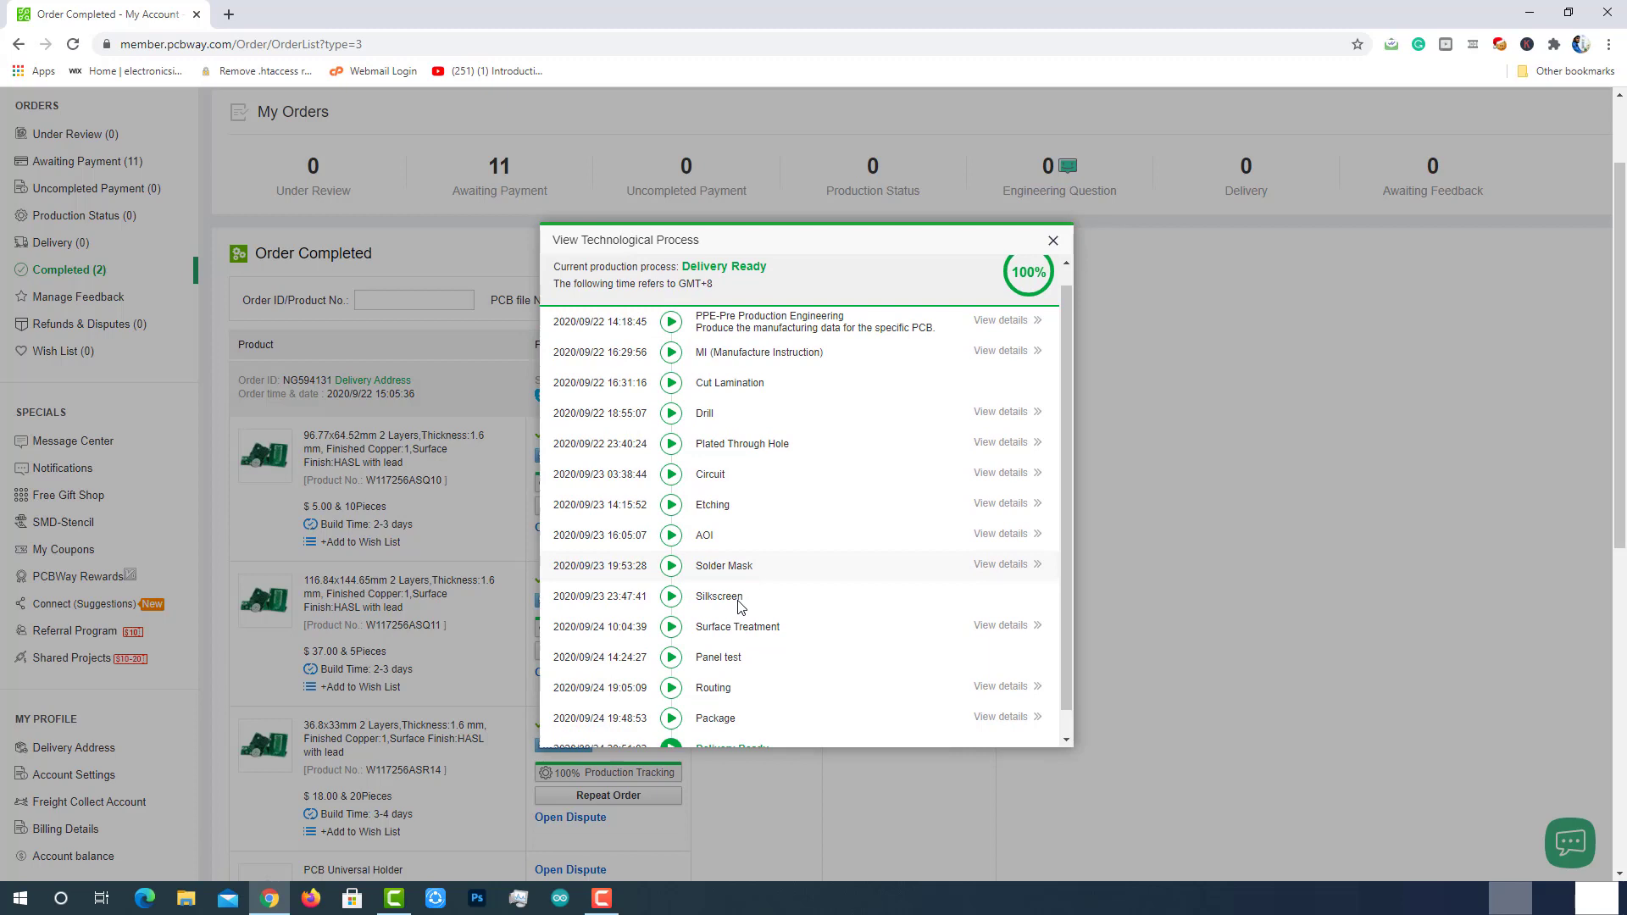
scroll(738, 606, up, 2)
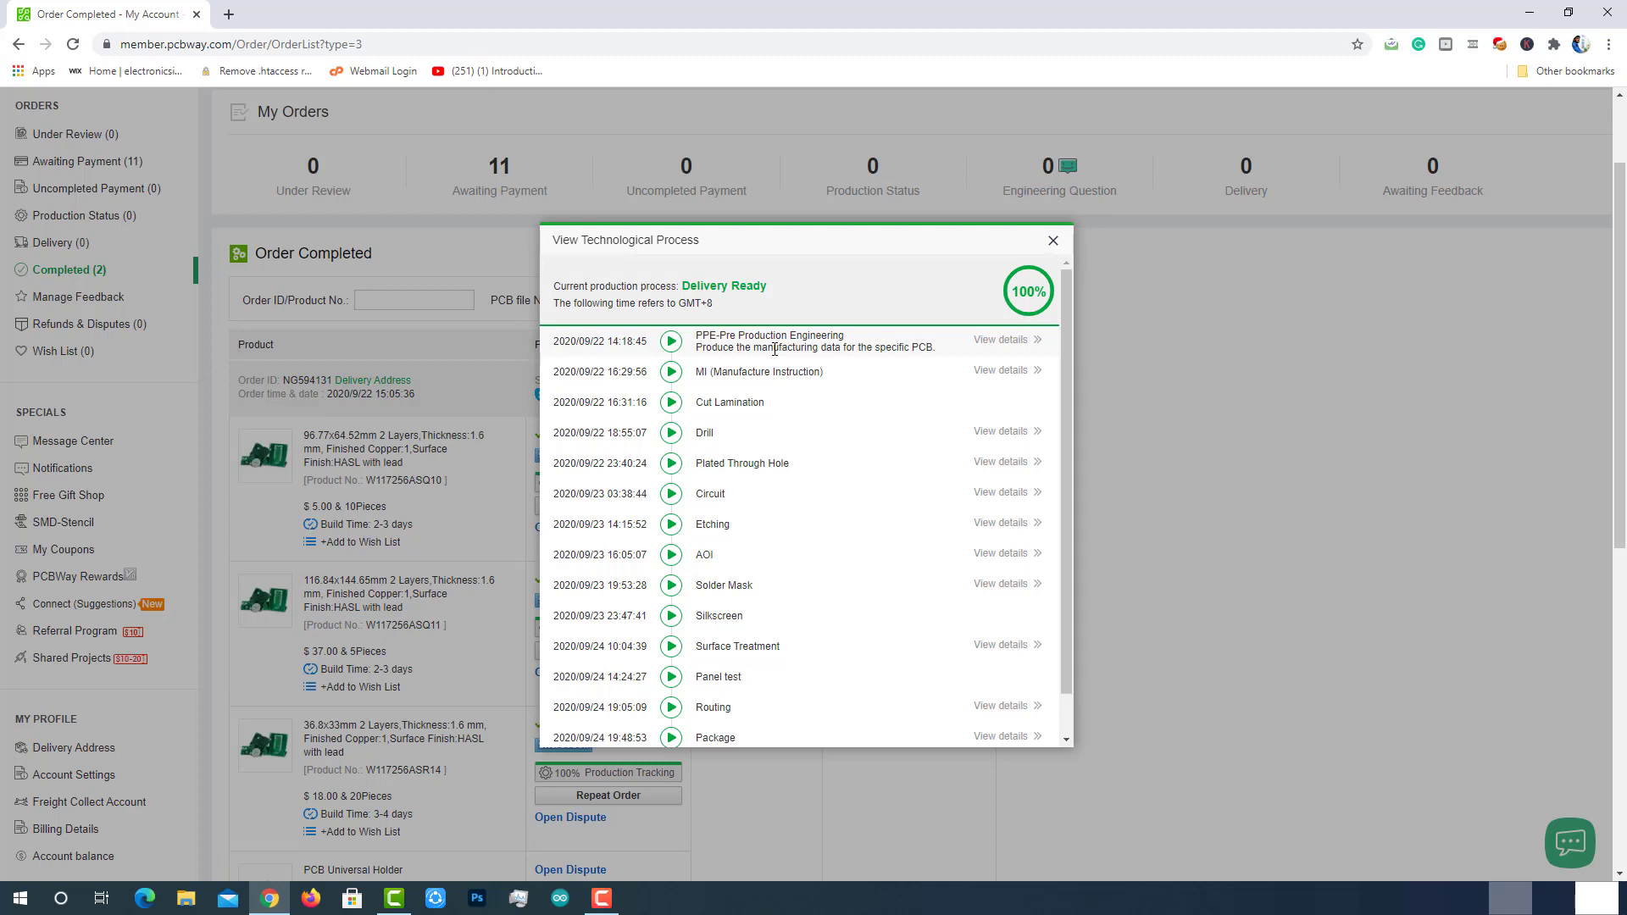
scroll(775, 350, down, 1)
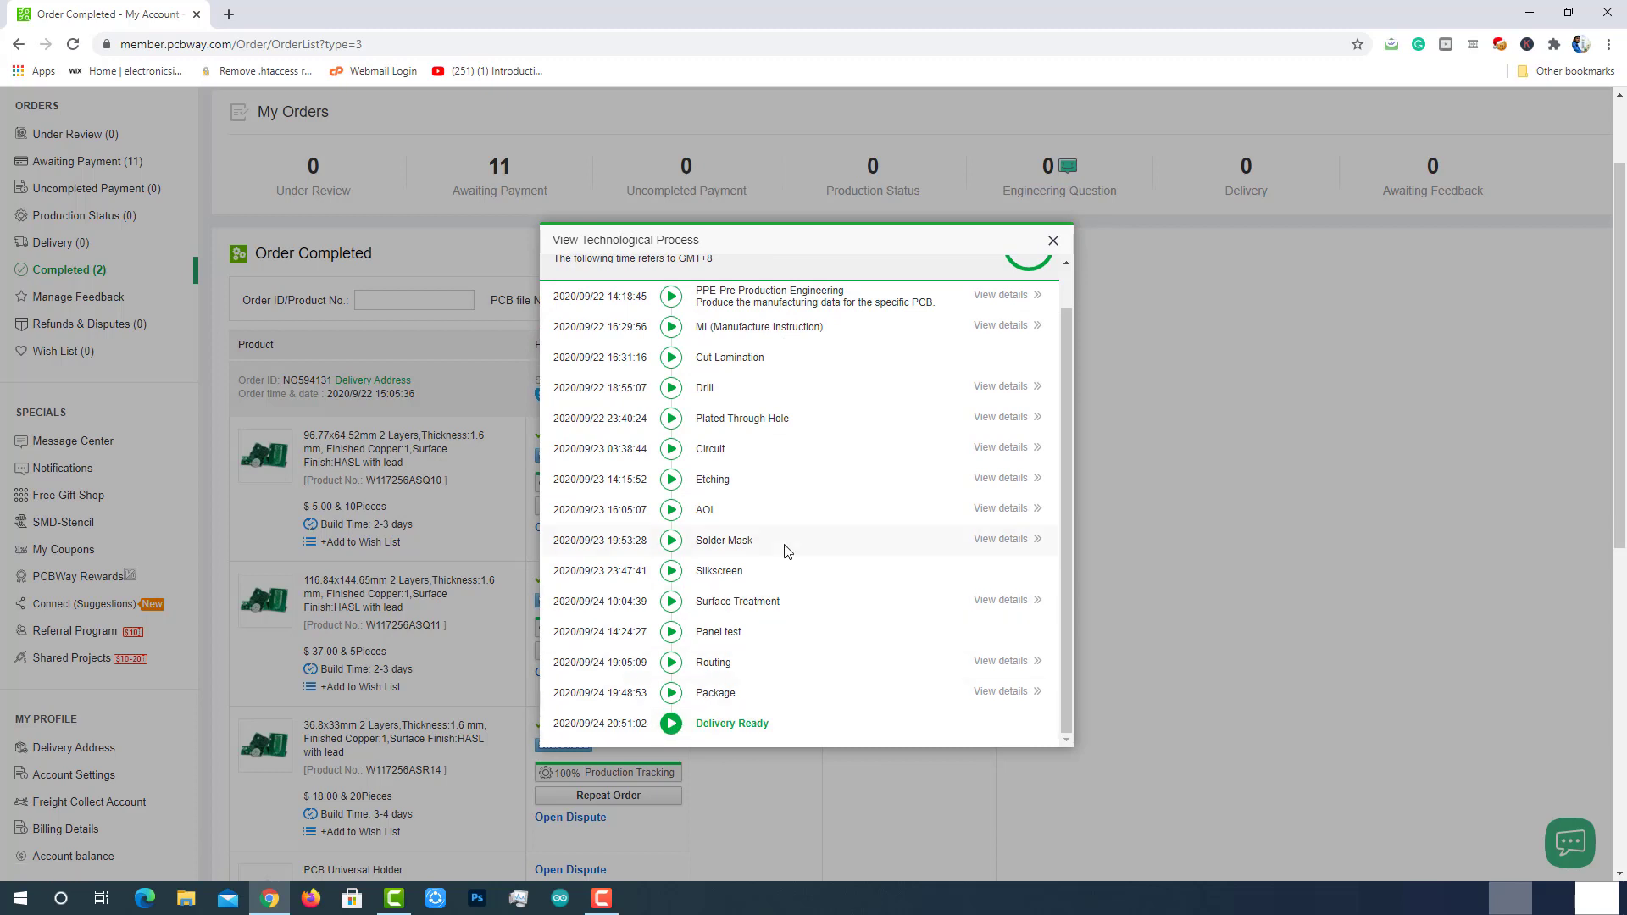
scroll(787, 504, up, 1)
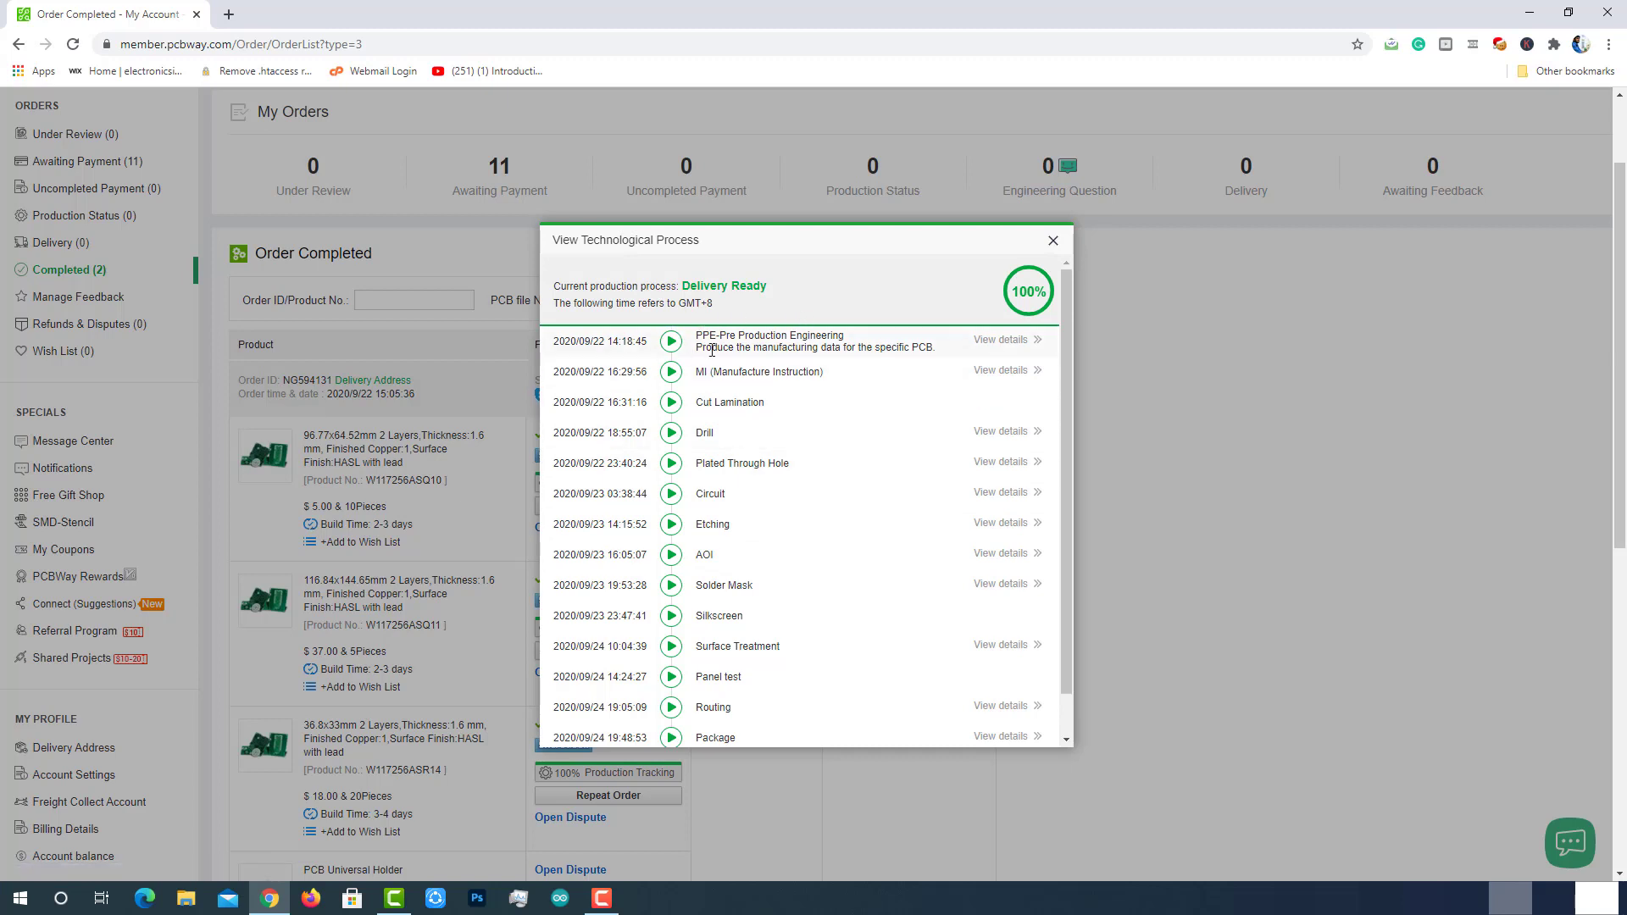
Open the PPE step's details and scroll to the 20-stage PCB manufacturing diagram
click(995, 347)
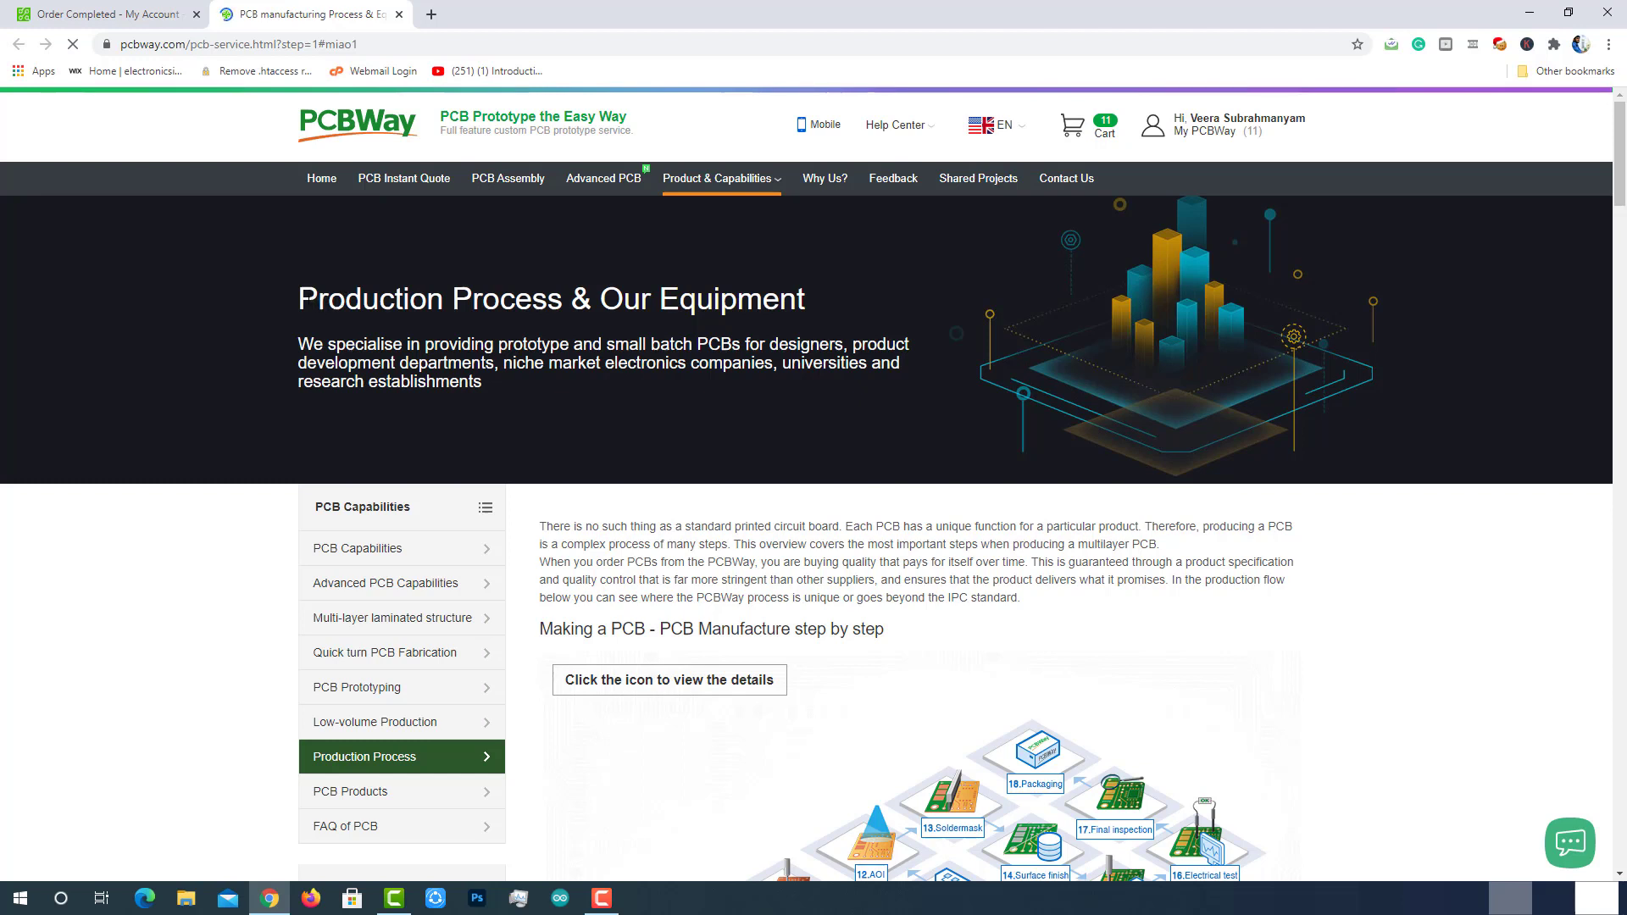
drag(298, 302, 566, 288)
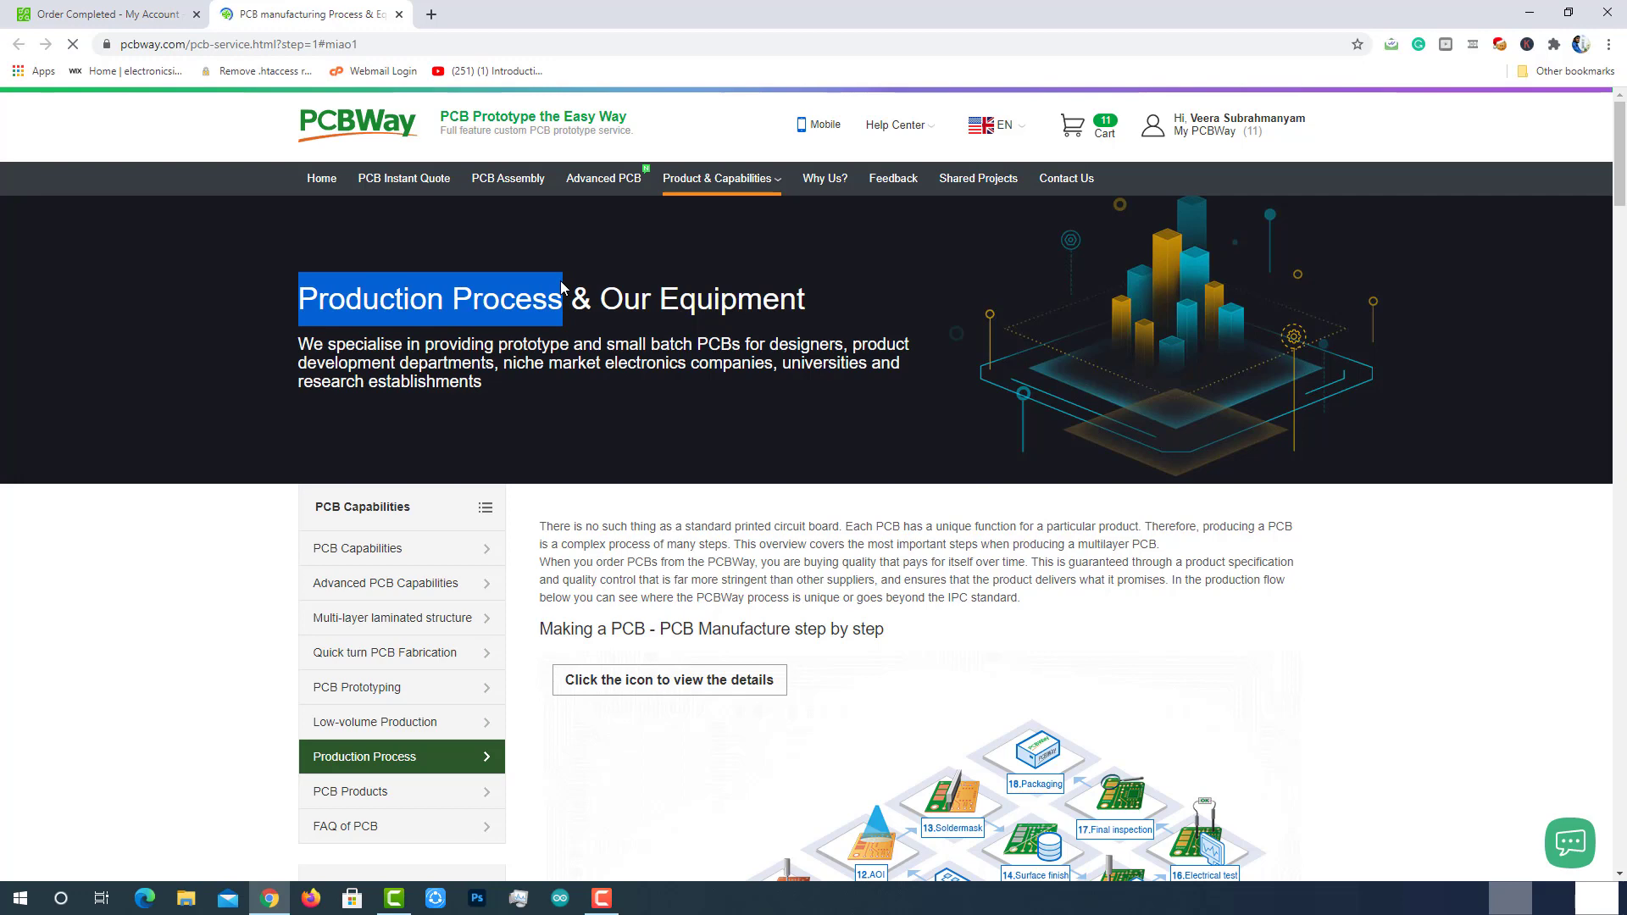
click(561, 289)
scroll(1058, 585, down, 4)
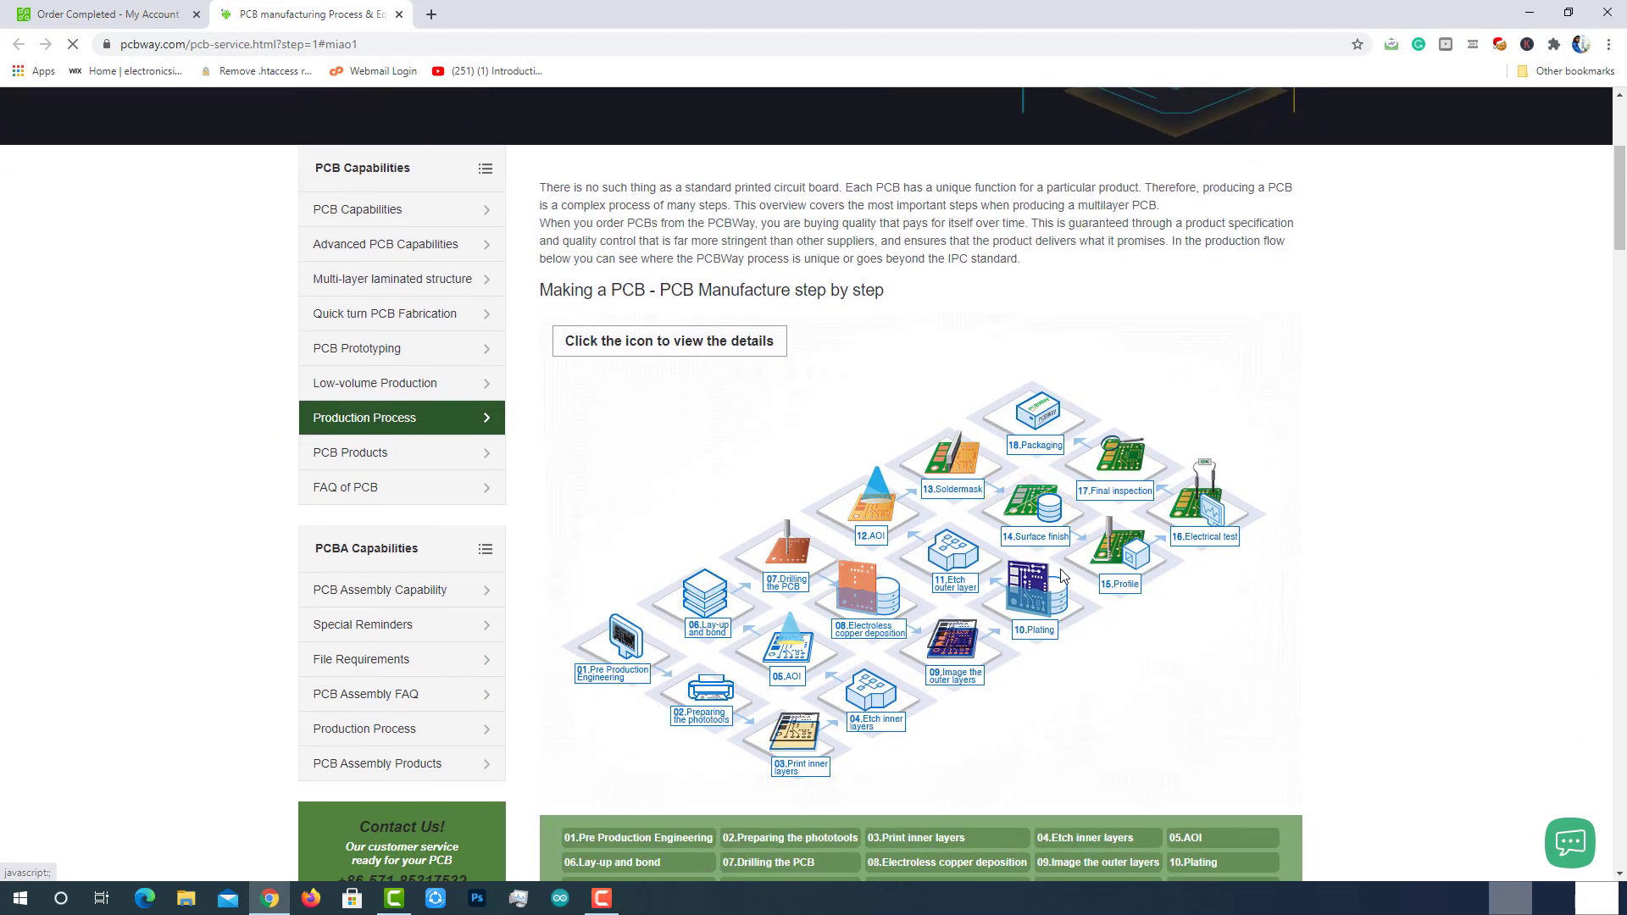
scroll(1064, 577, down, 1)
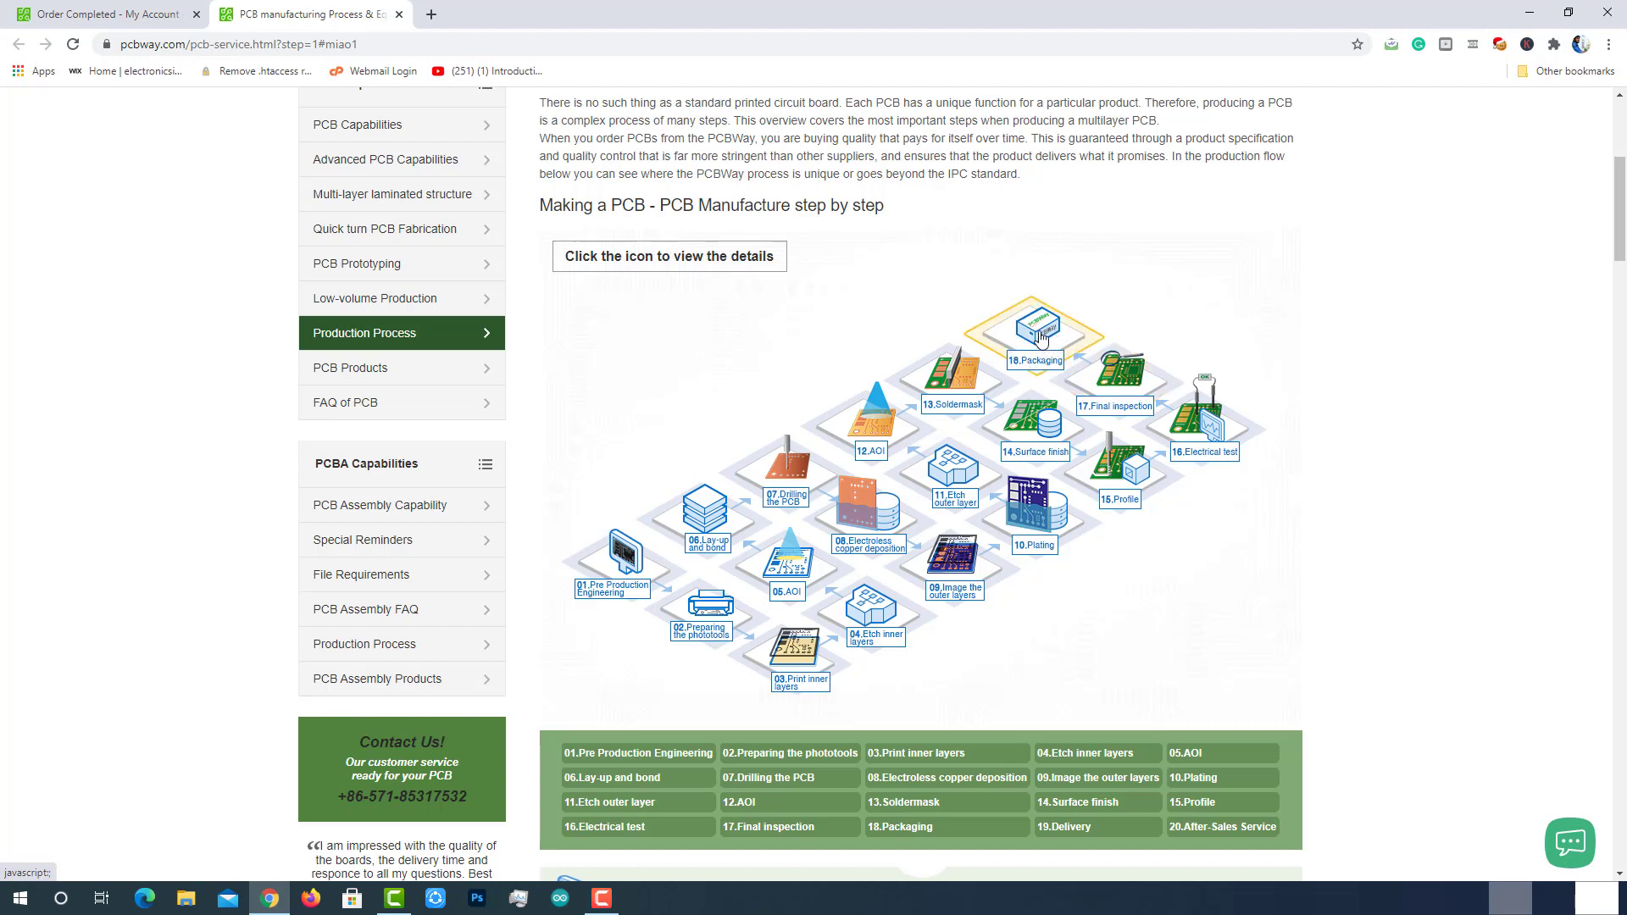
Open the 18.Packaging step and play its manufacturing video in fullscreen
click(1041, 337)
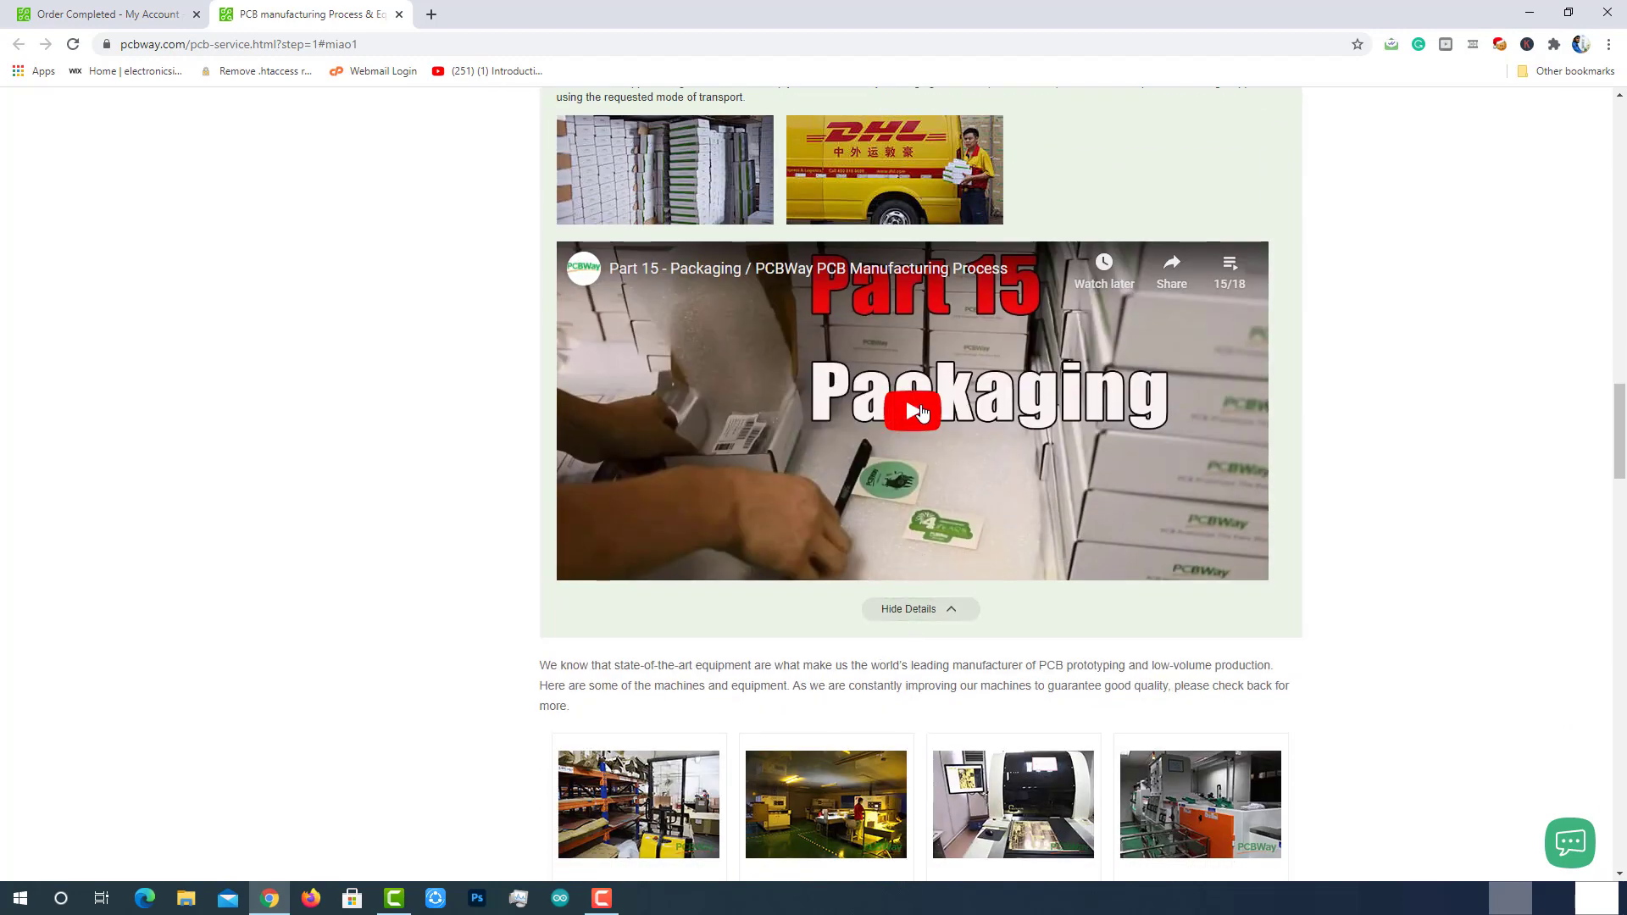
click(912, 411)
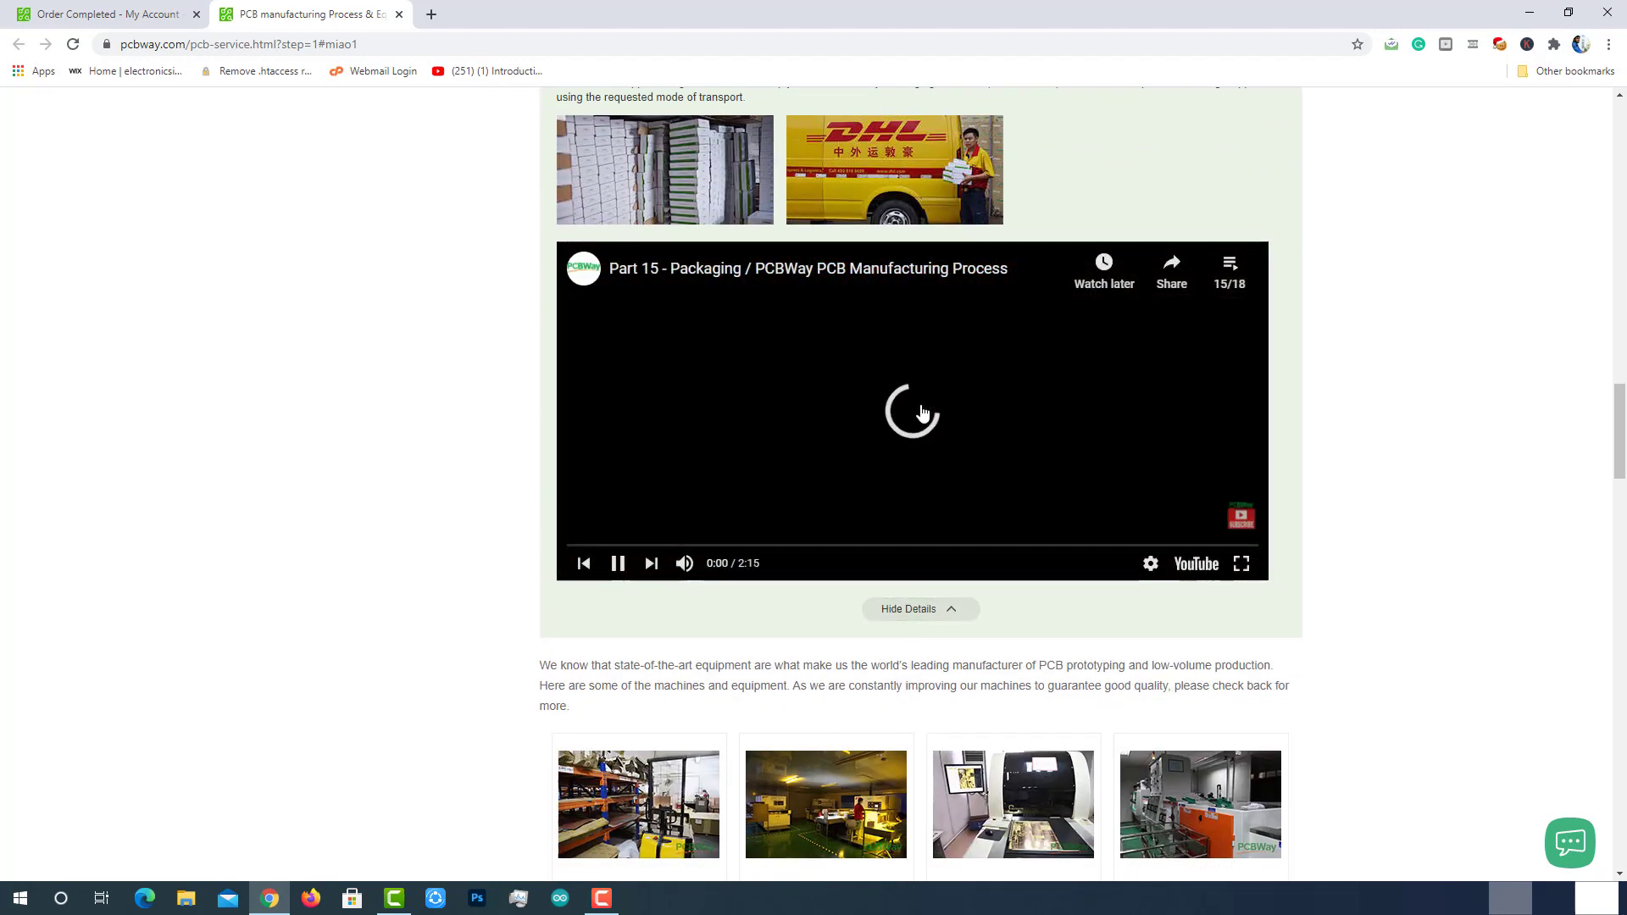
click(1242, 565)
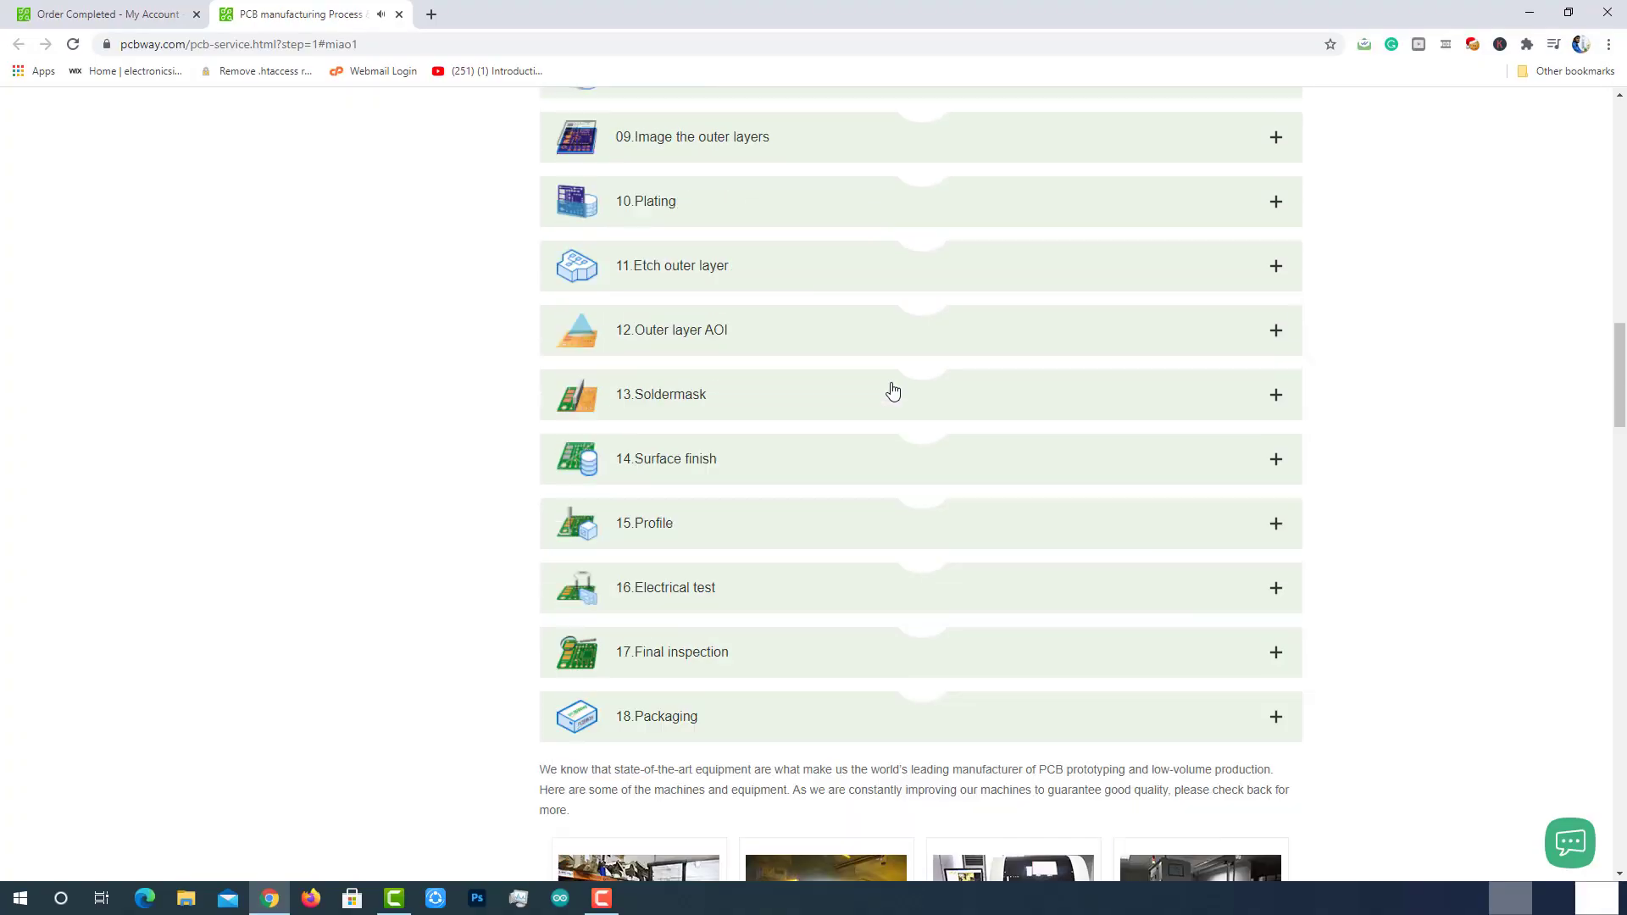
On the Order Completed list, bring up the RechargeHub order's FedEx-IP logistics details
scroll(890, 388, up, 1)
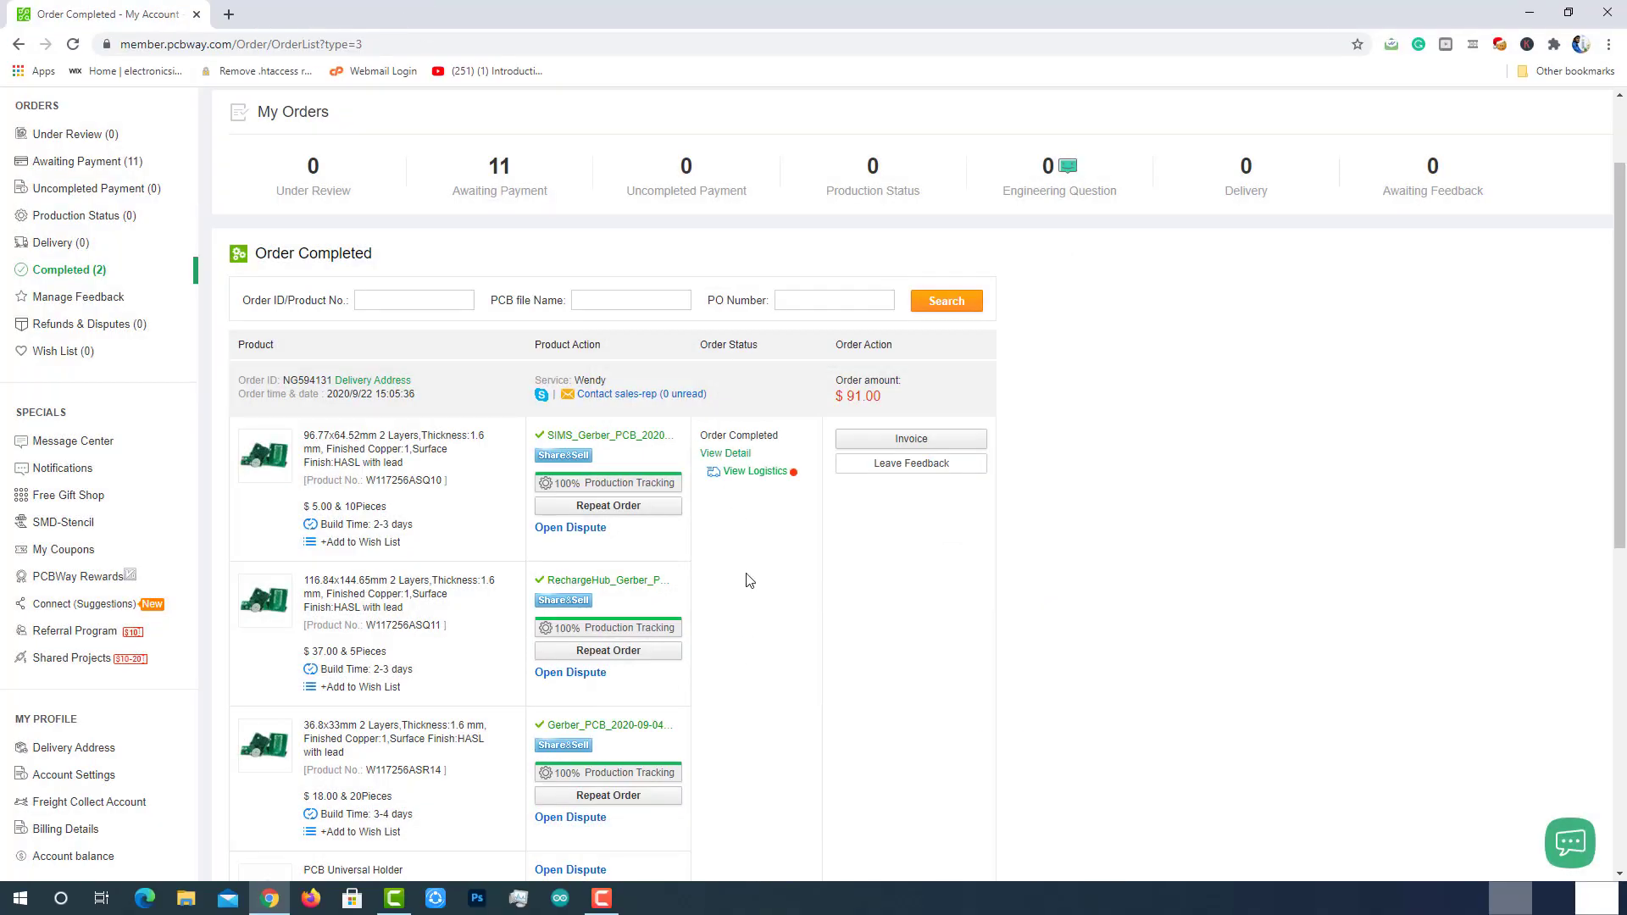
mouse_move(744, 477)
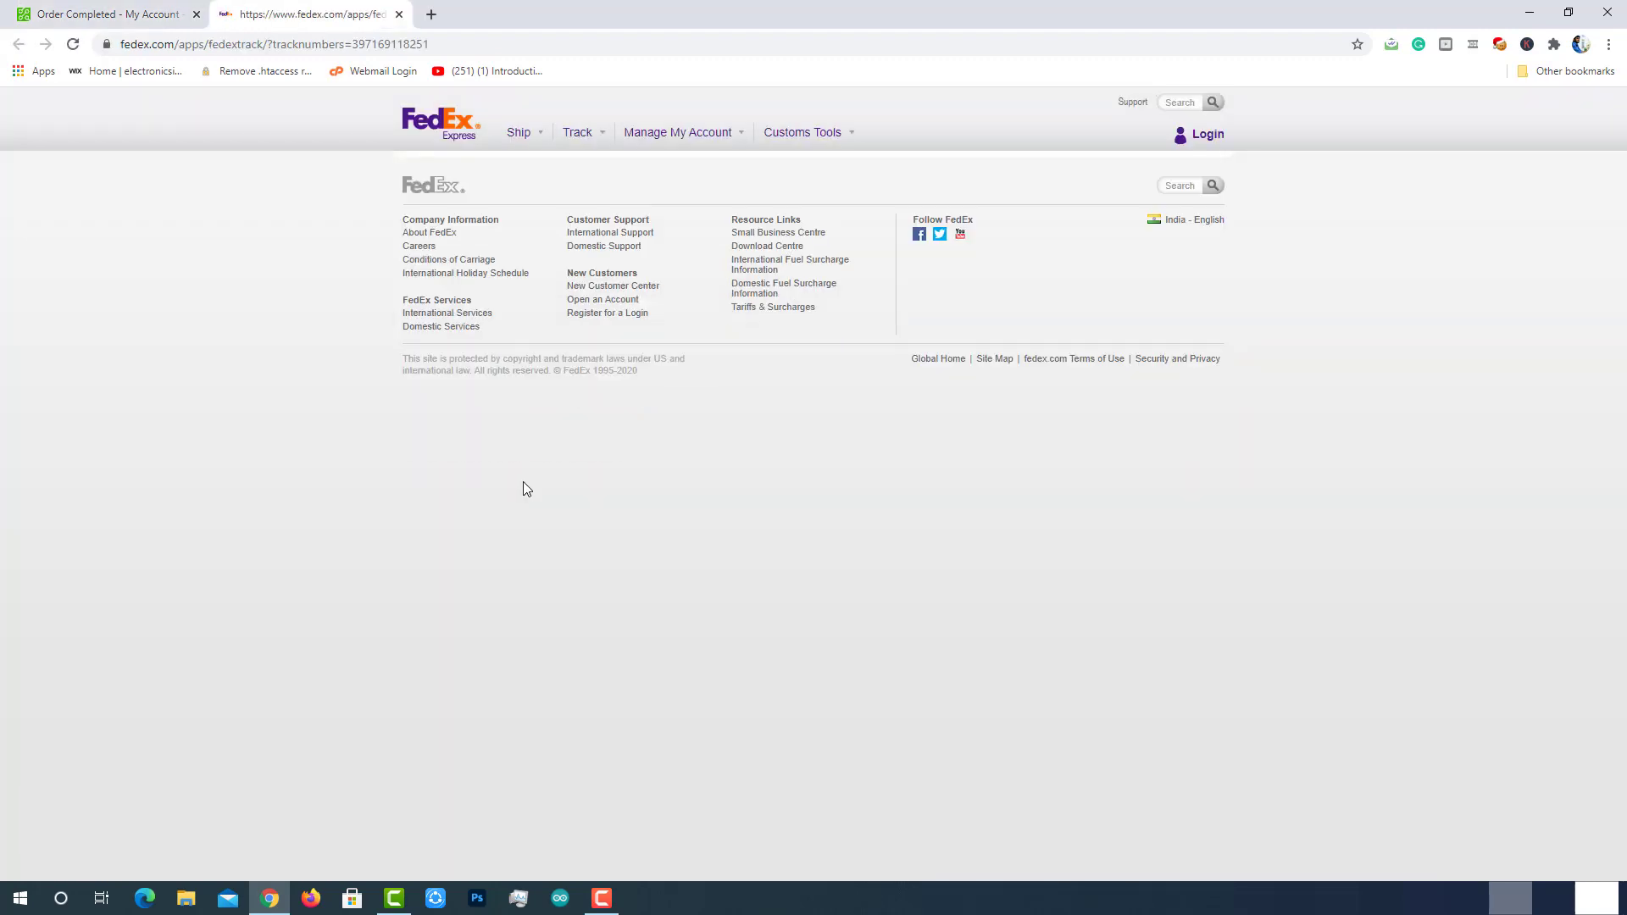
Expand the FedEx travel history, then review the Shenzhen-to-Hyderabad shipment's Delivered status dated 27/10/2020
scroll(525, 488, down, 3)
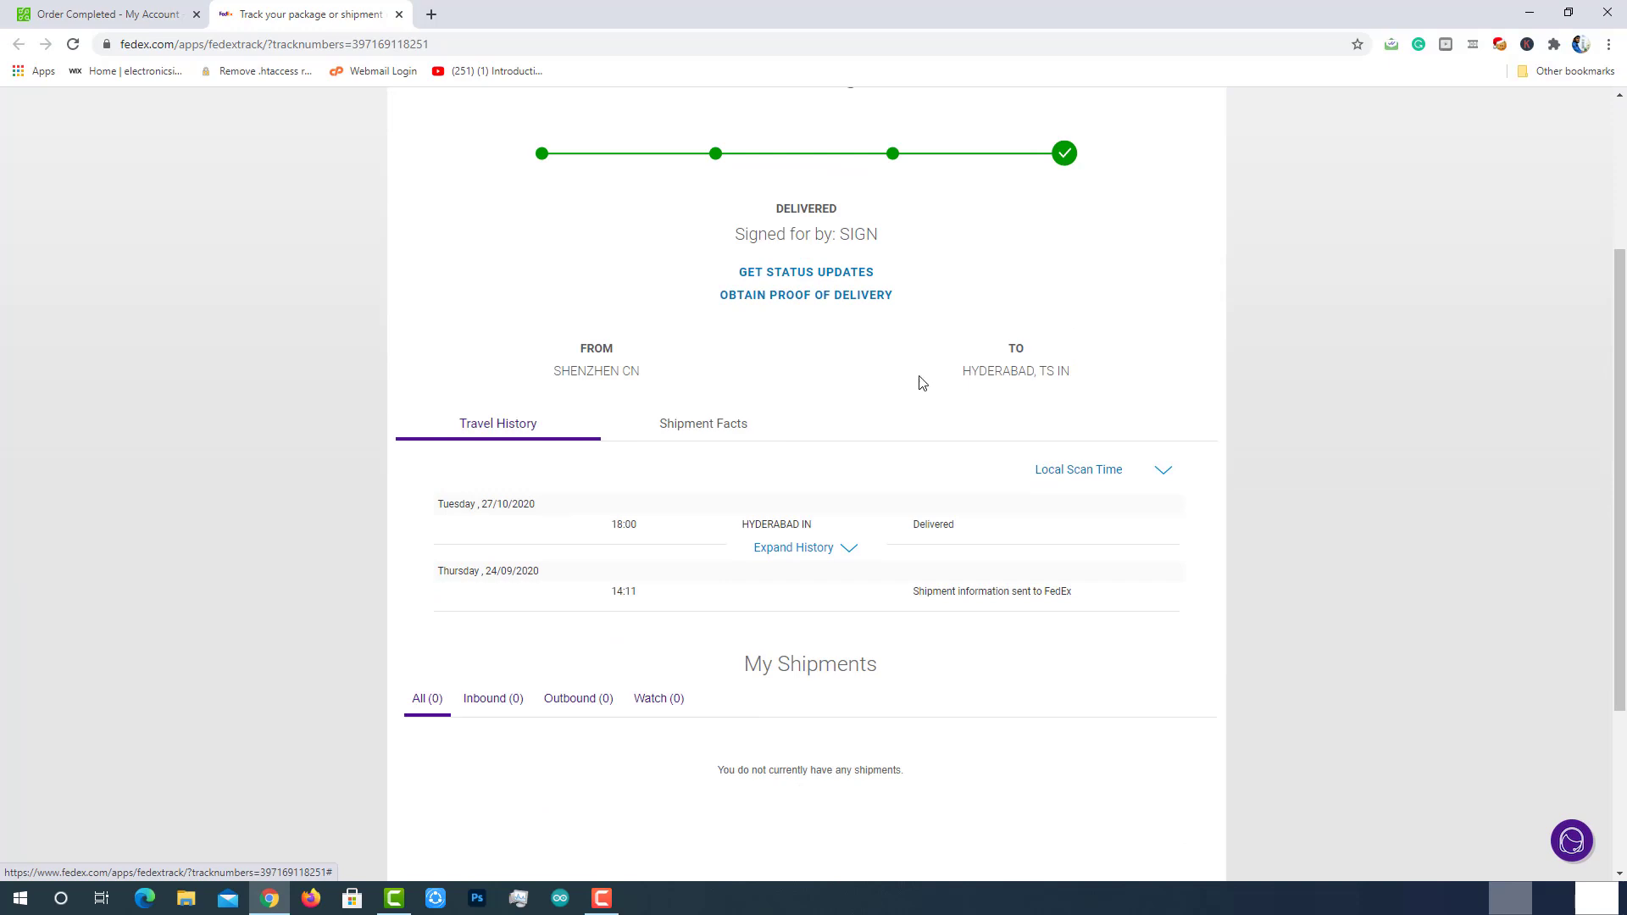
click(824, 557)
scroll(1057, 498, down, 15)
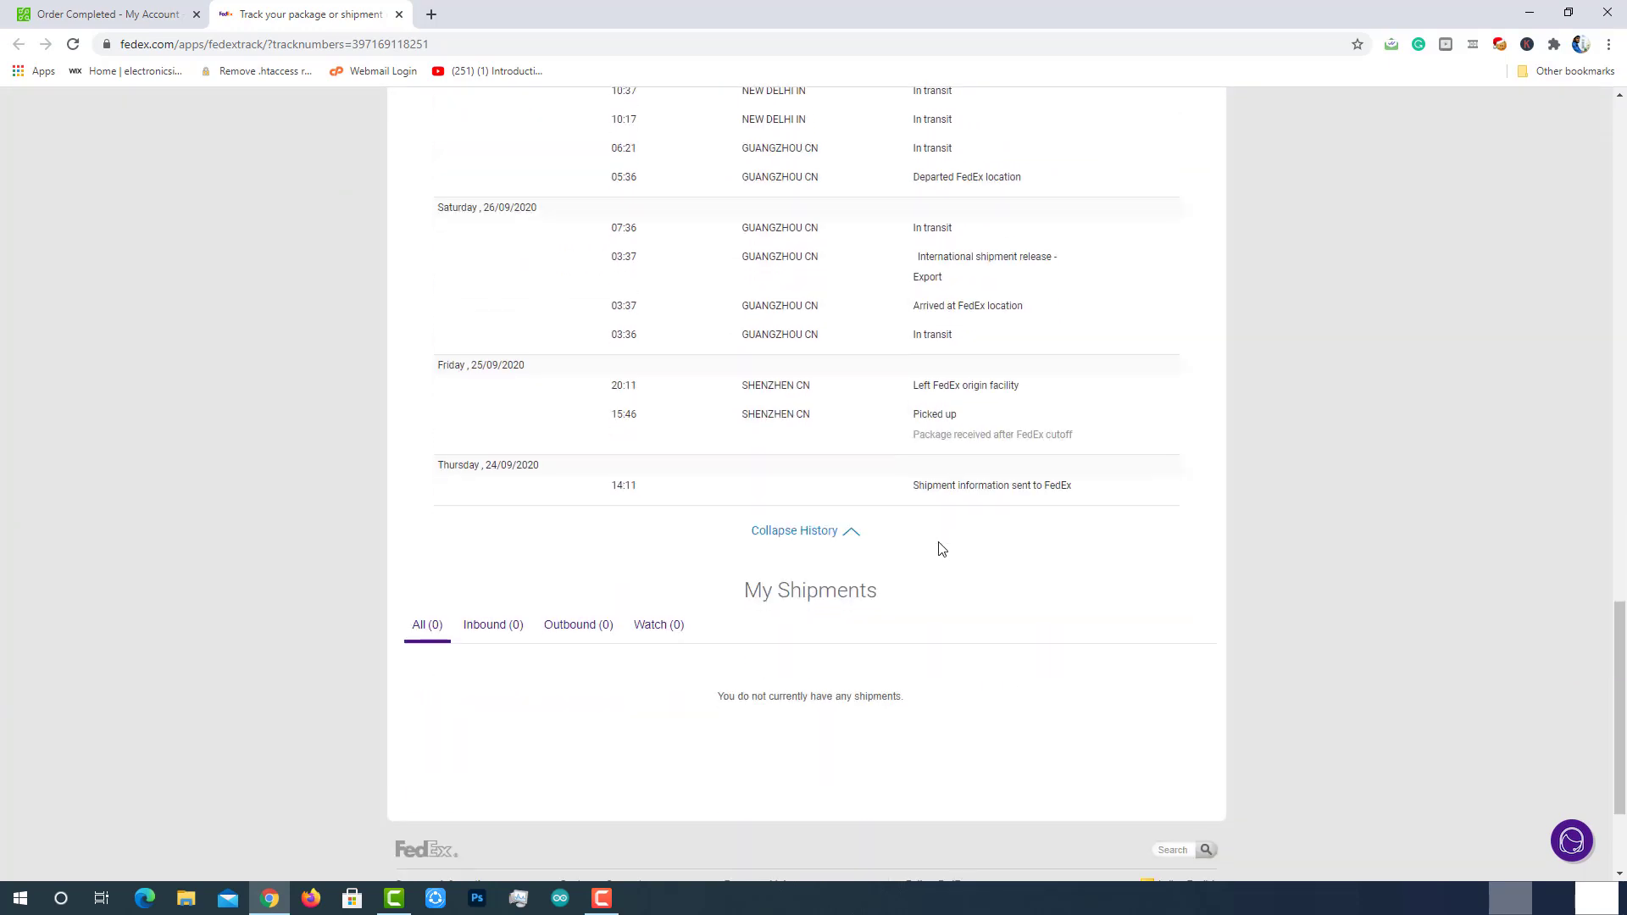
scroll(938, 549, up, 3)
scroll(938, 549, up, 17)
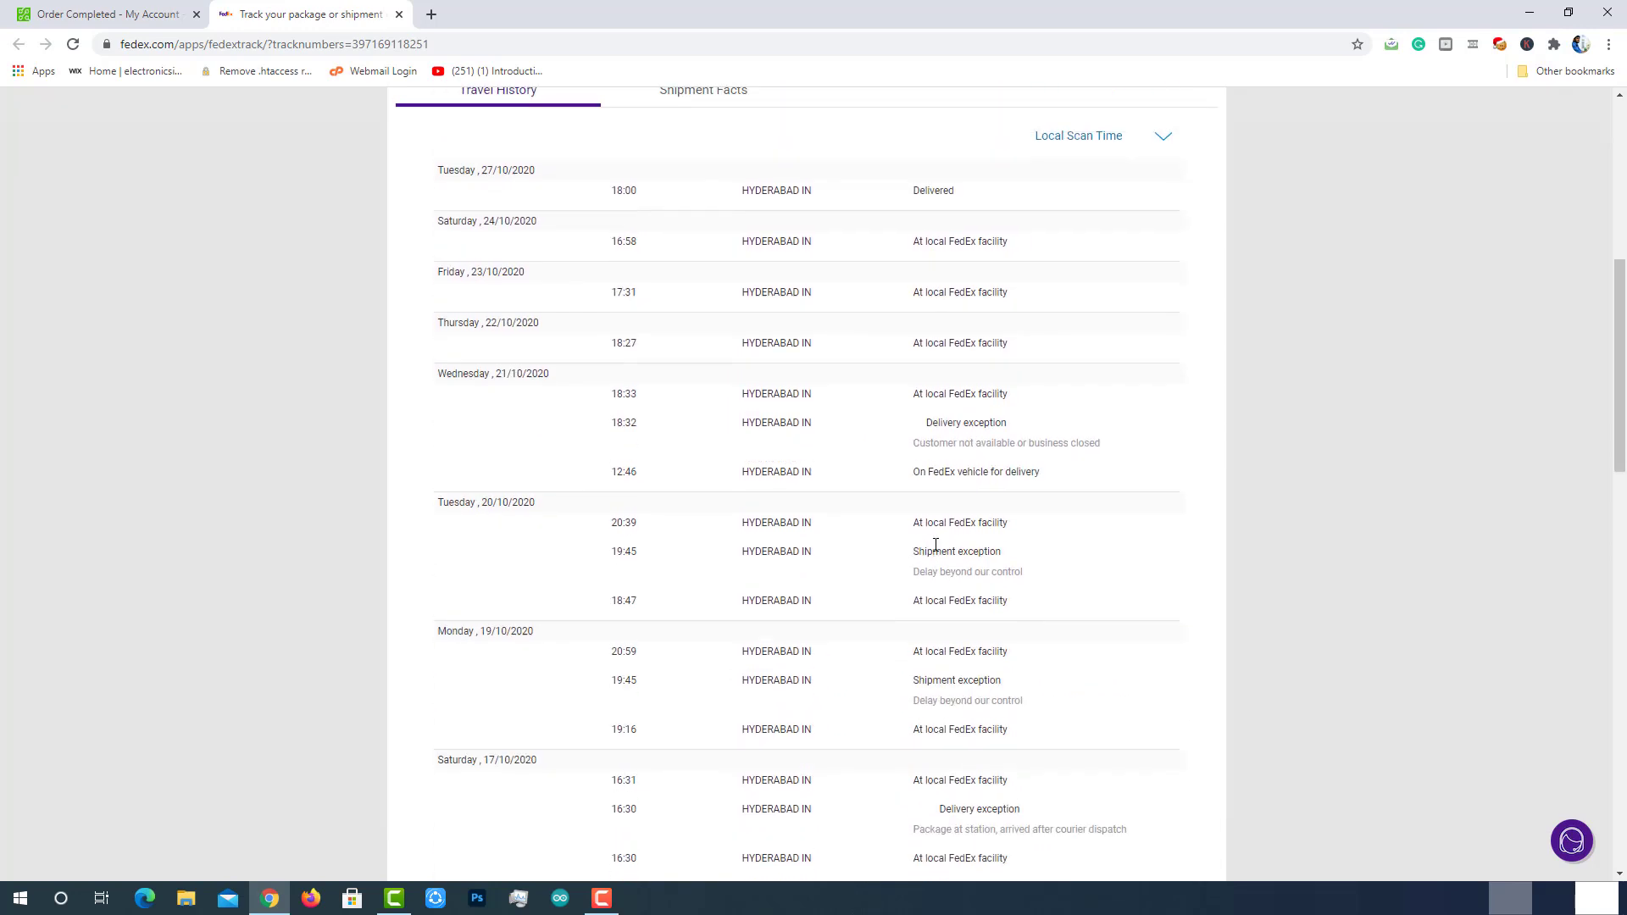
scroll(936, 549, up, 2)
drag(775, 378, 836, 378)
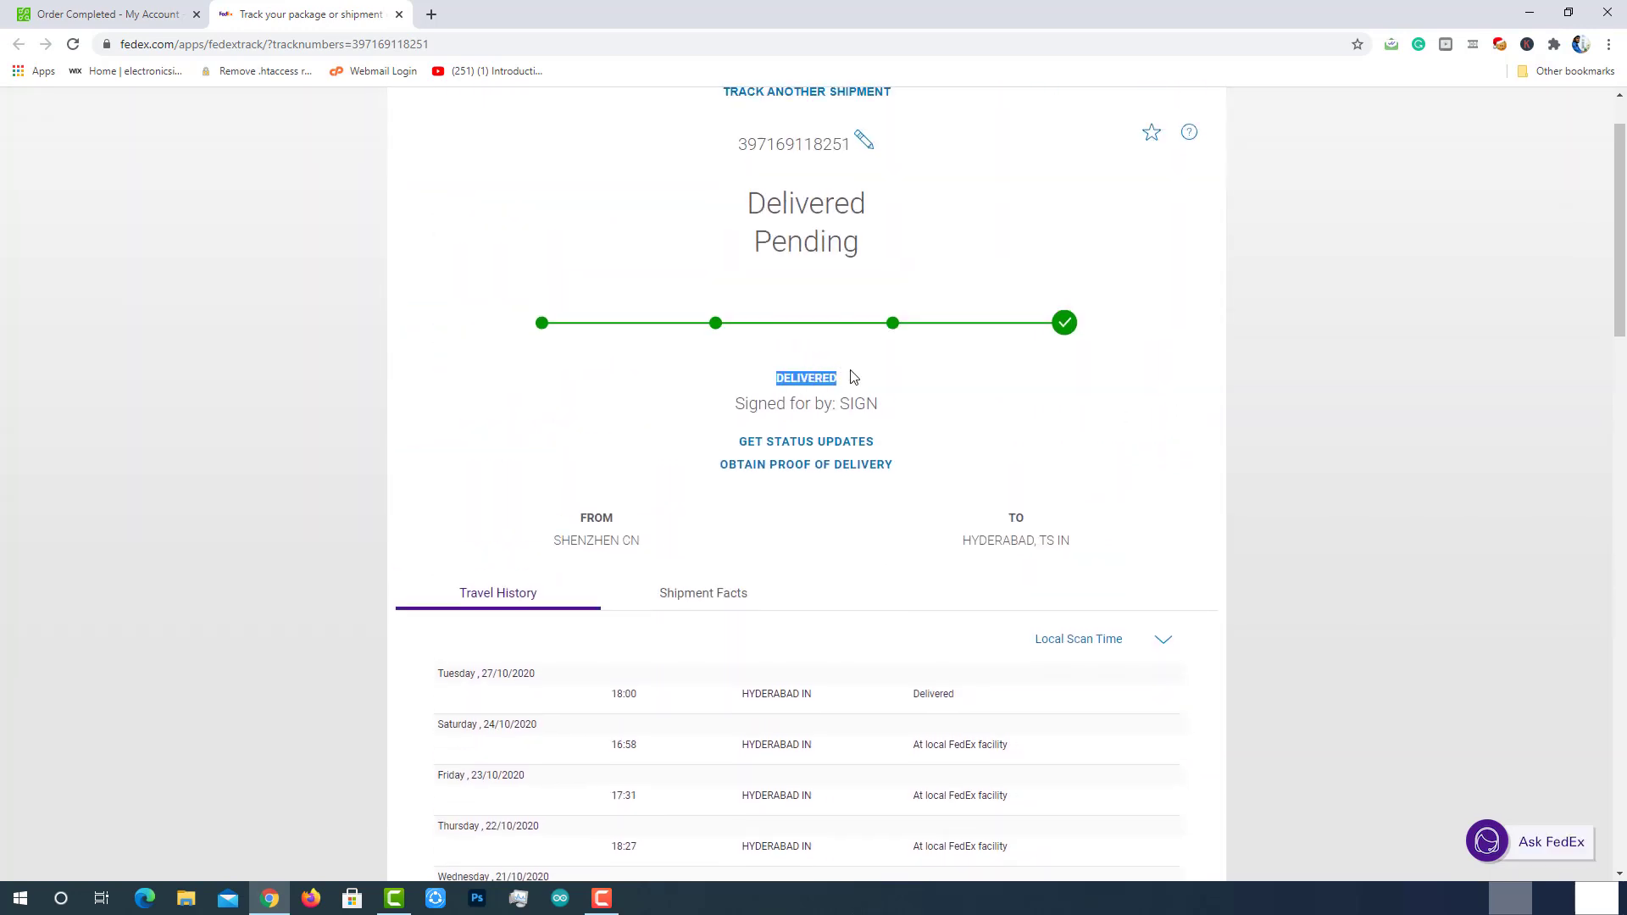